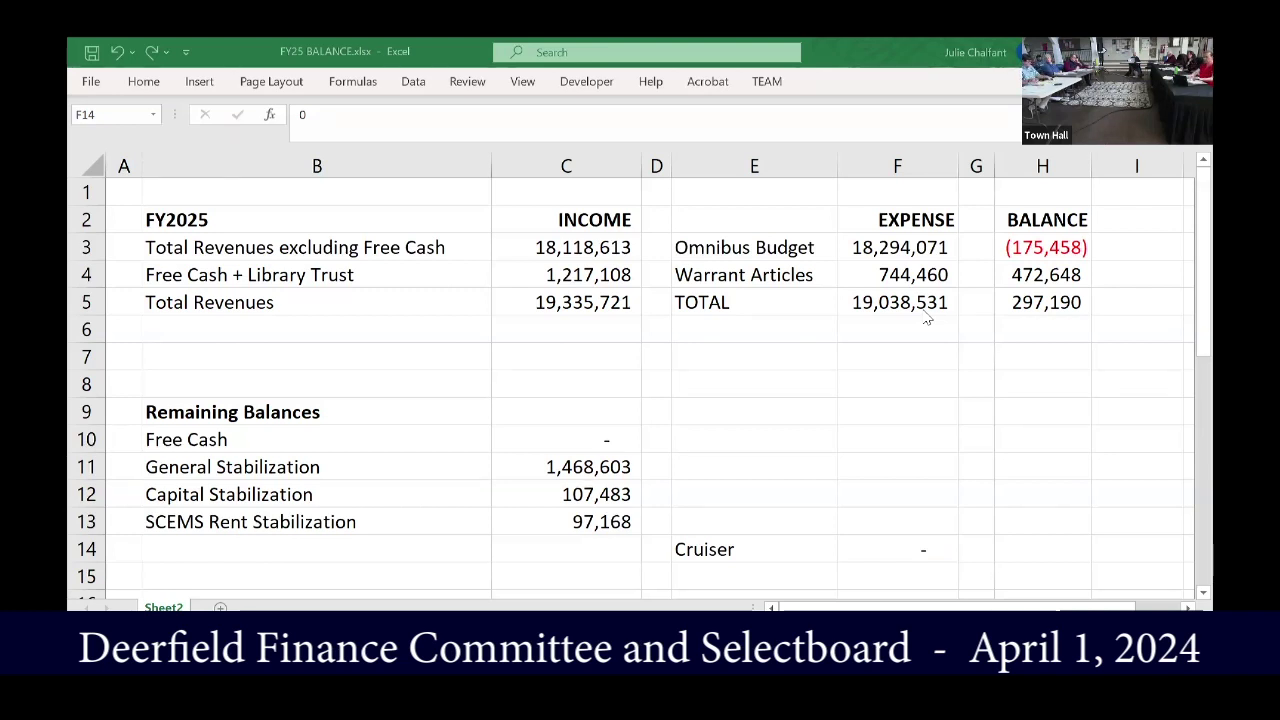
Review the Omnibus Budget, Warrant Articles and TOTAL balances along with the remaining Free Cash cell.
click(1040, 248)
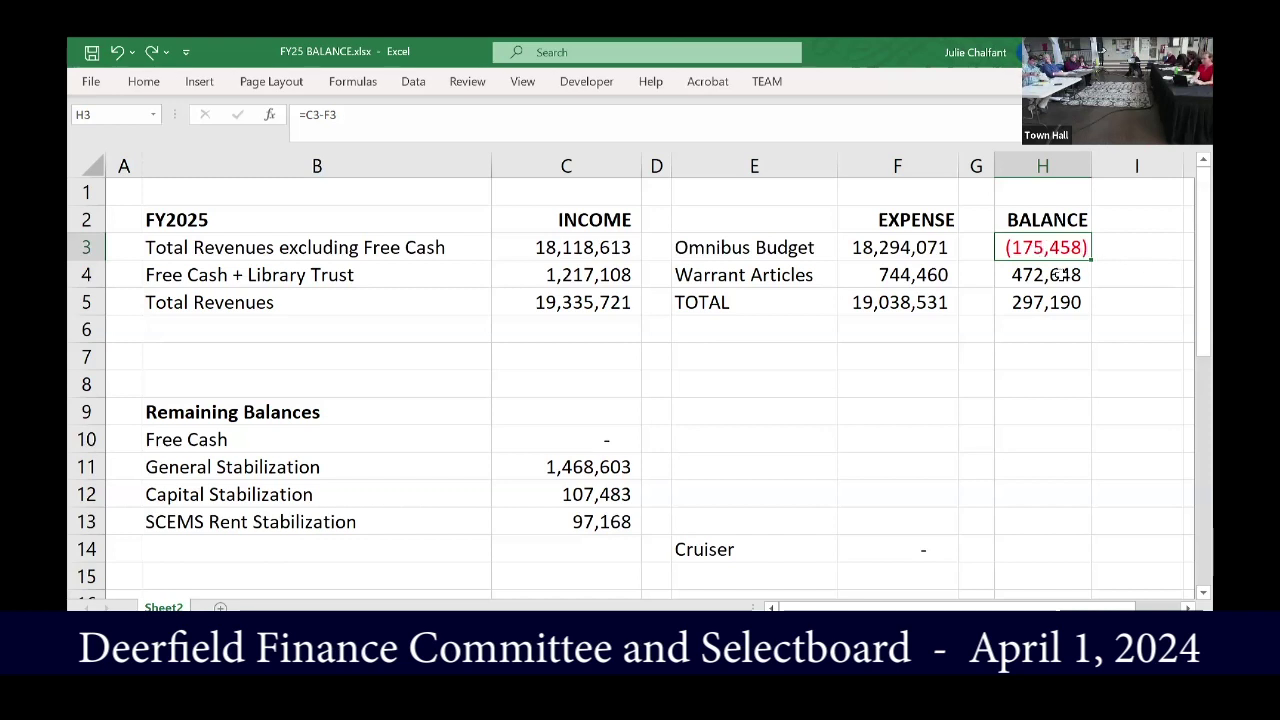
click(1062, 275)
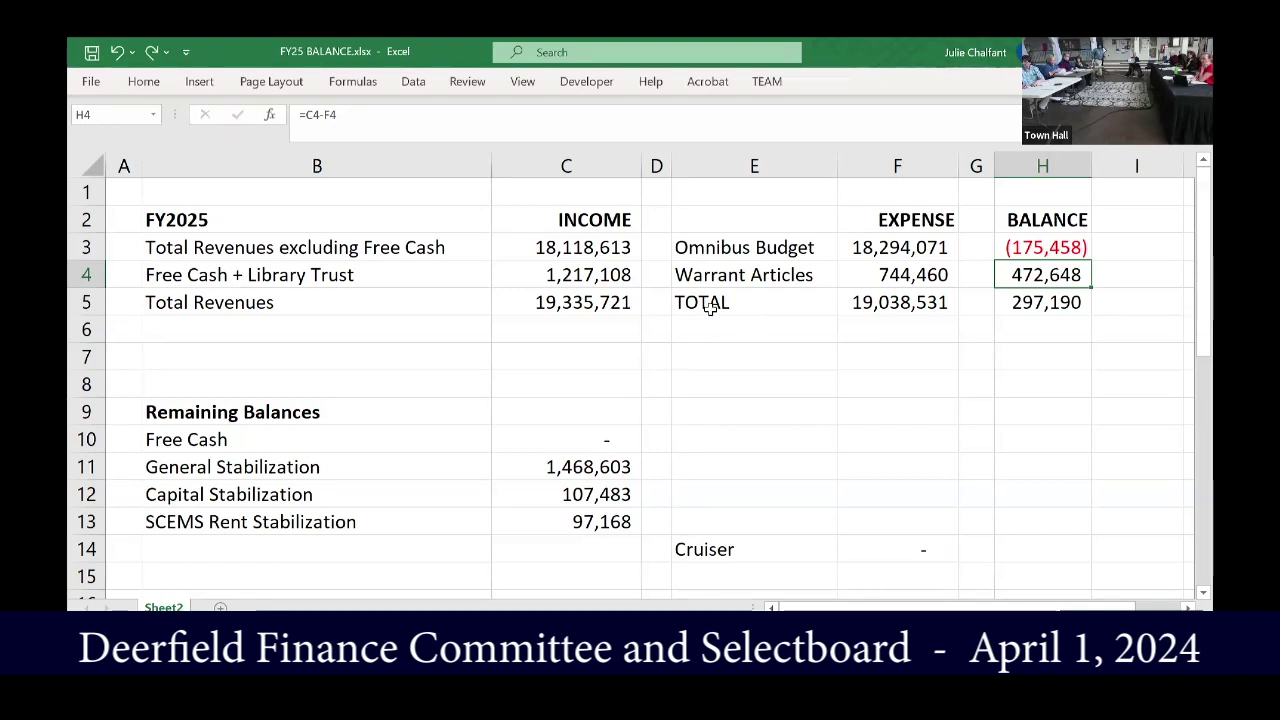
click(575, 440)
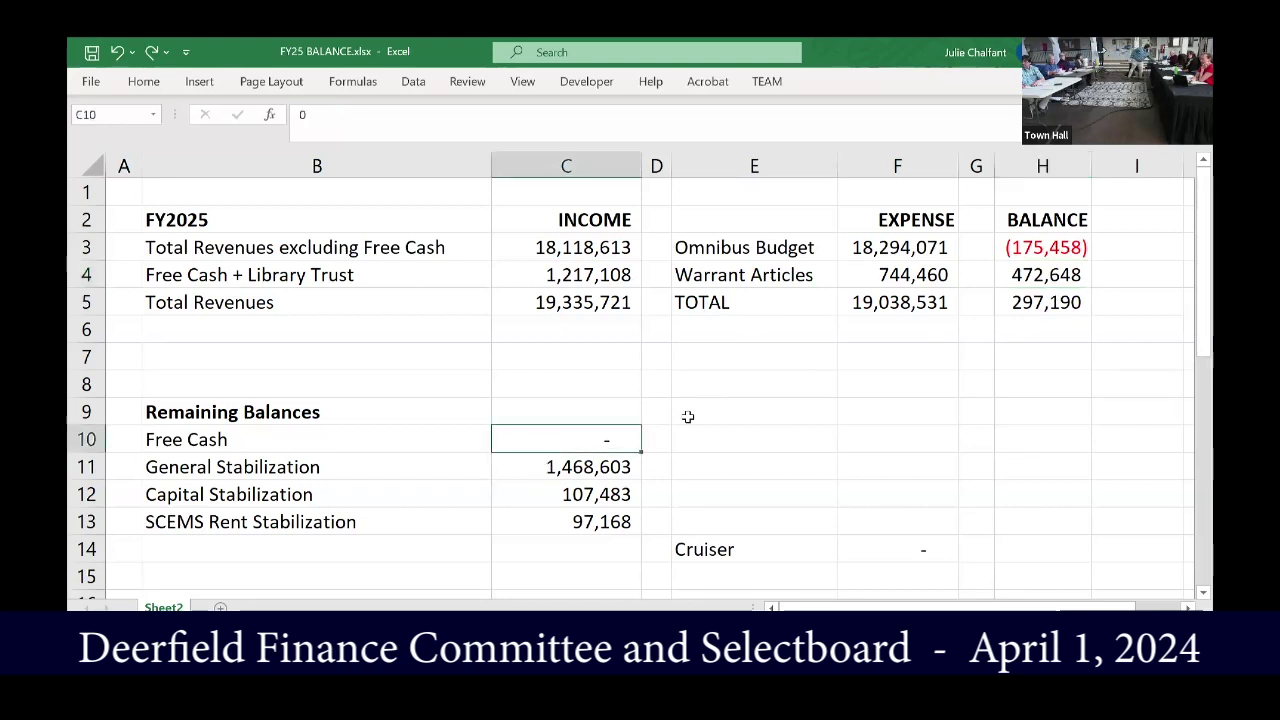
click(1055, 304)
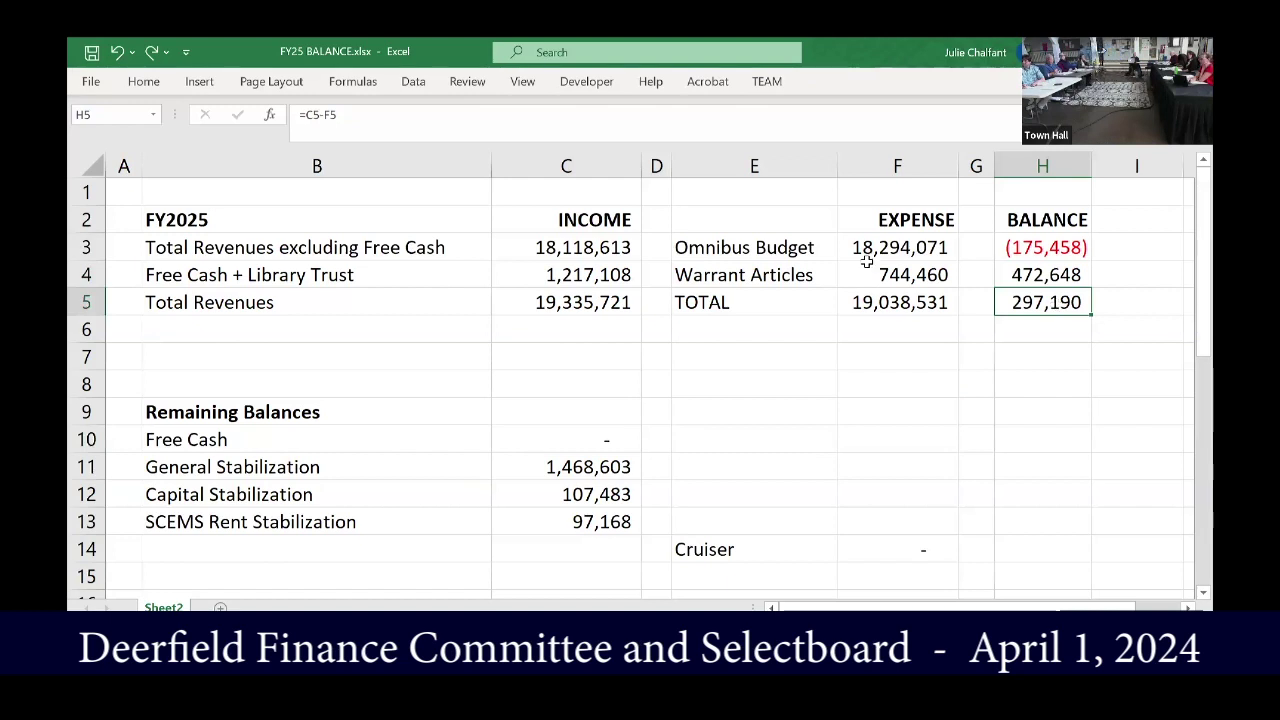
Set the Cruiser expense to 65000 and check the effect on the TOTAL and Warrant Articles balances and the Warrant Articles formula.
click(910, 546)
text(6)
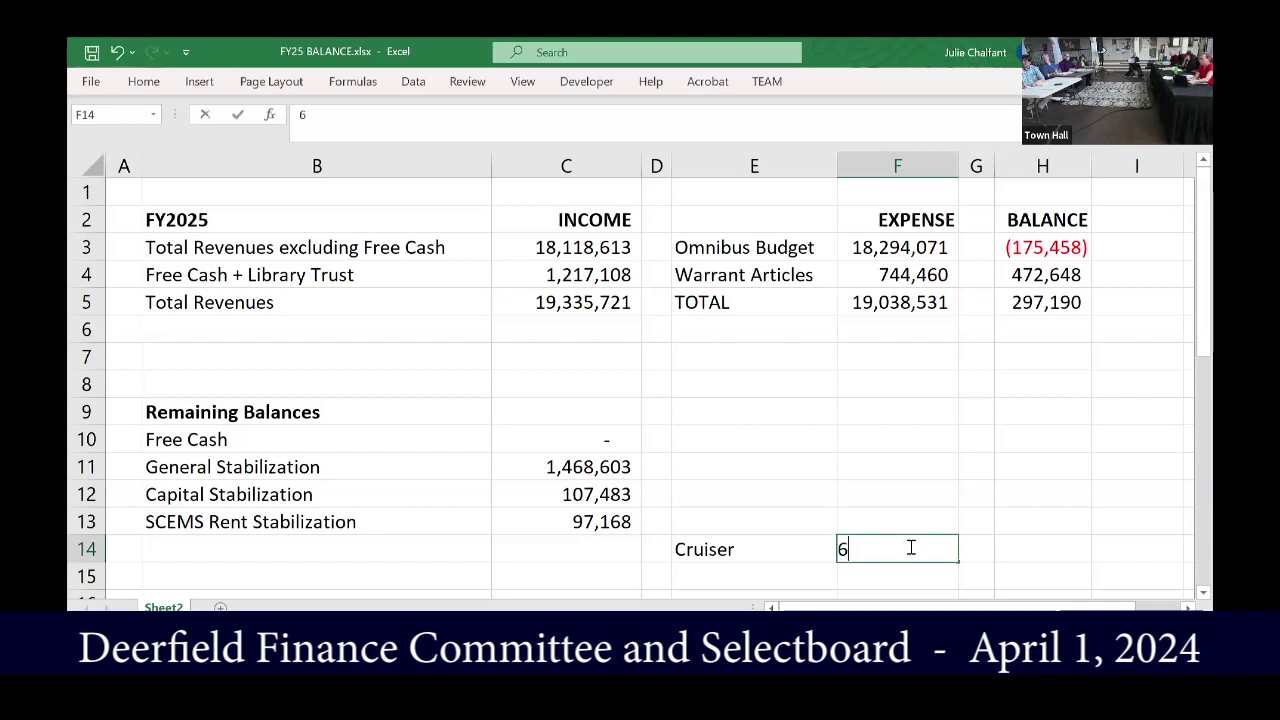
text(5000)
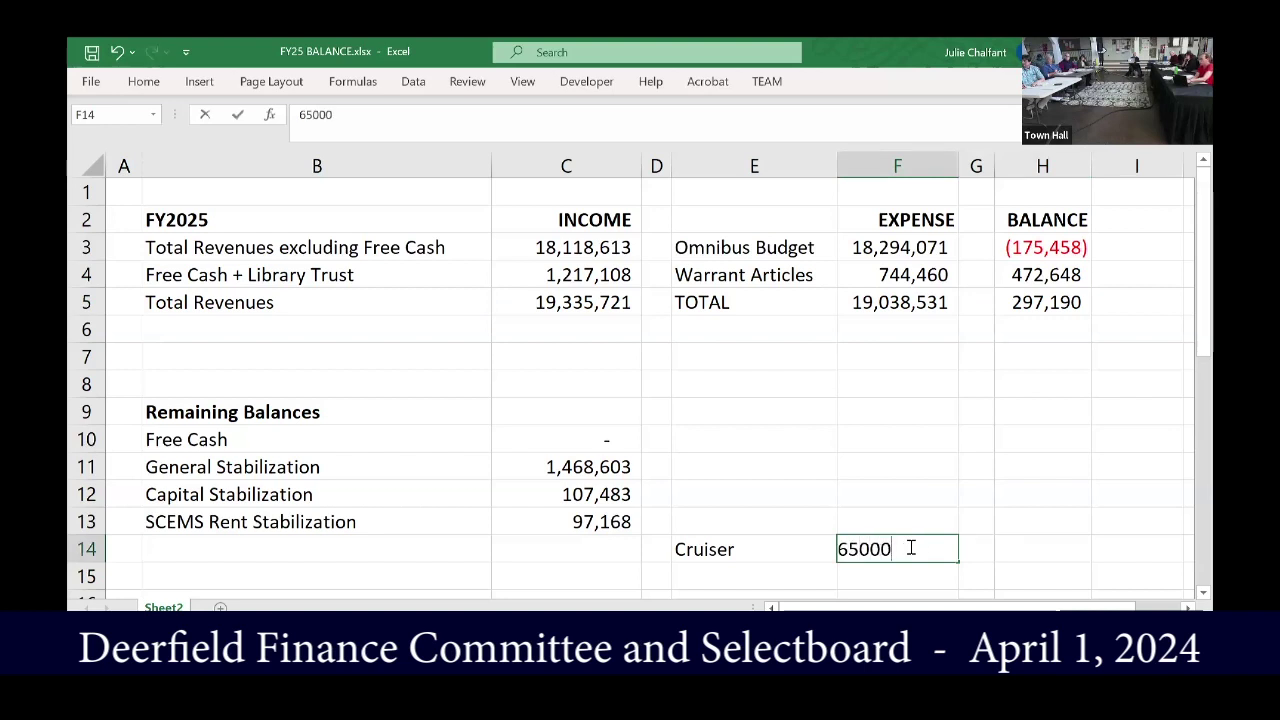
key(Return)
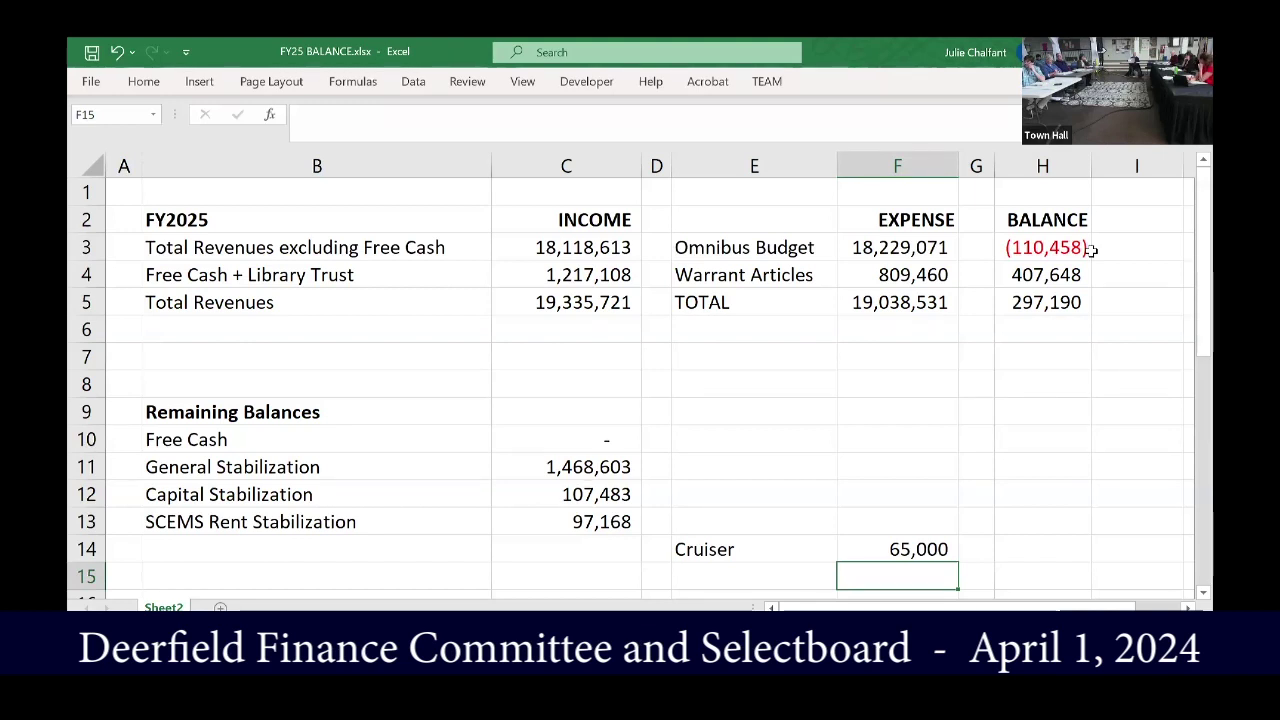
click(1050, 298)
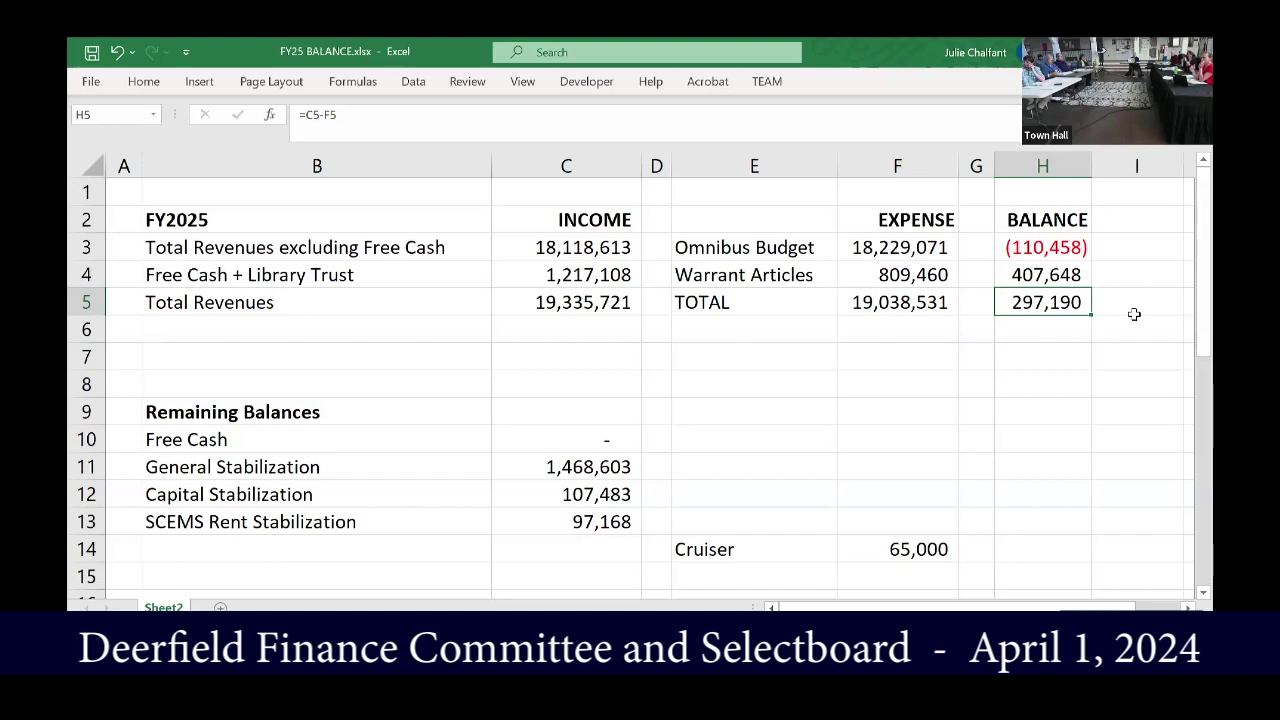
key(Up)
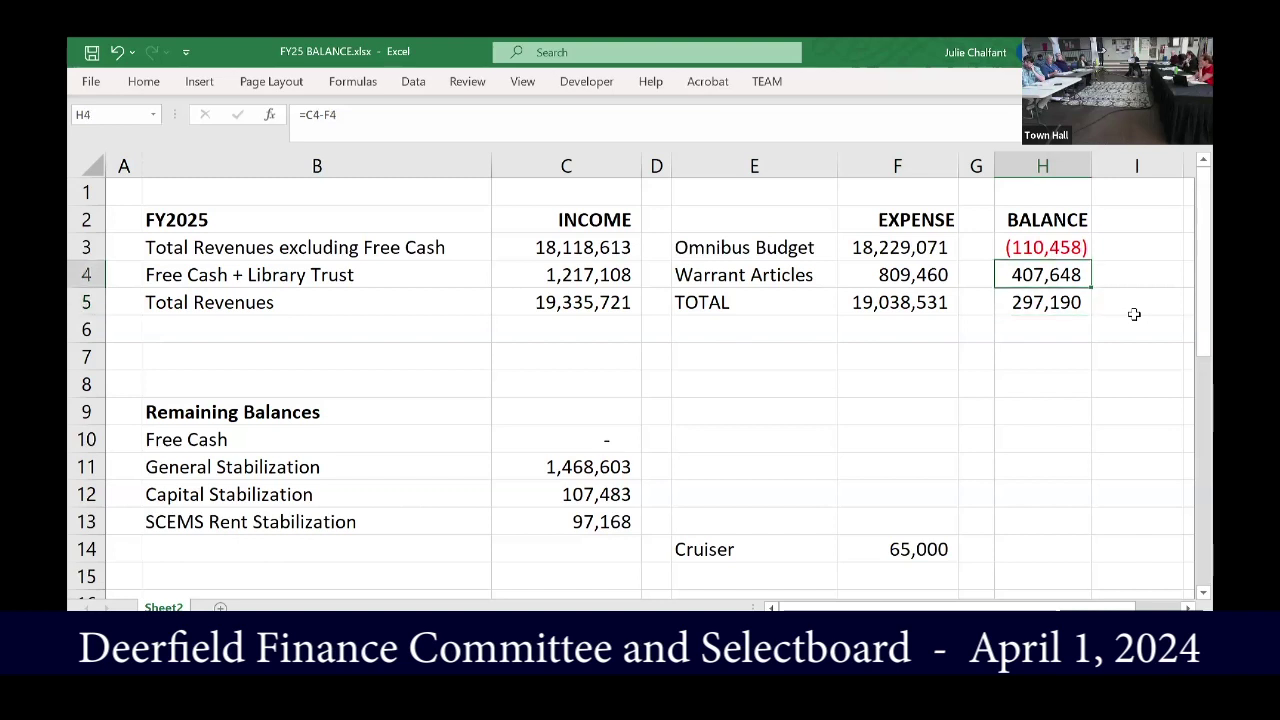
key(Left)
key(Left)
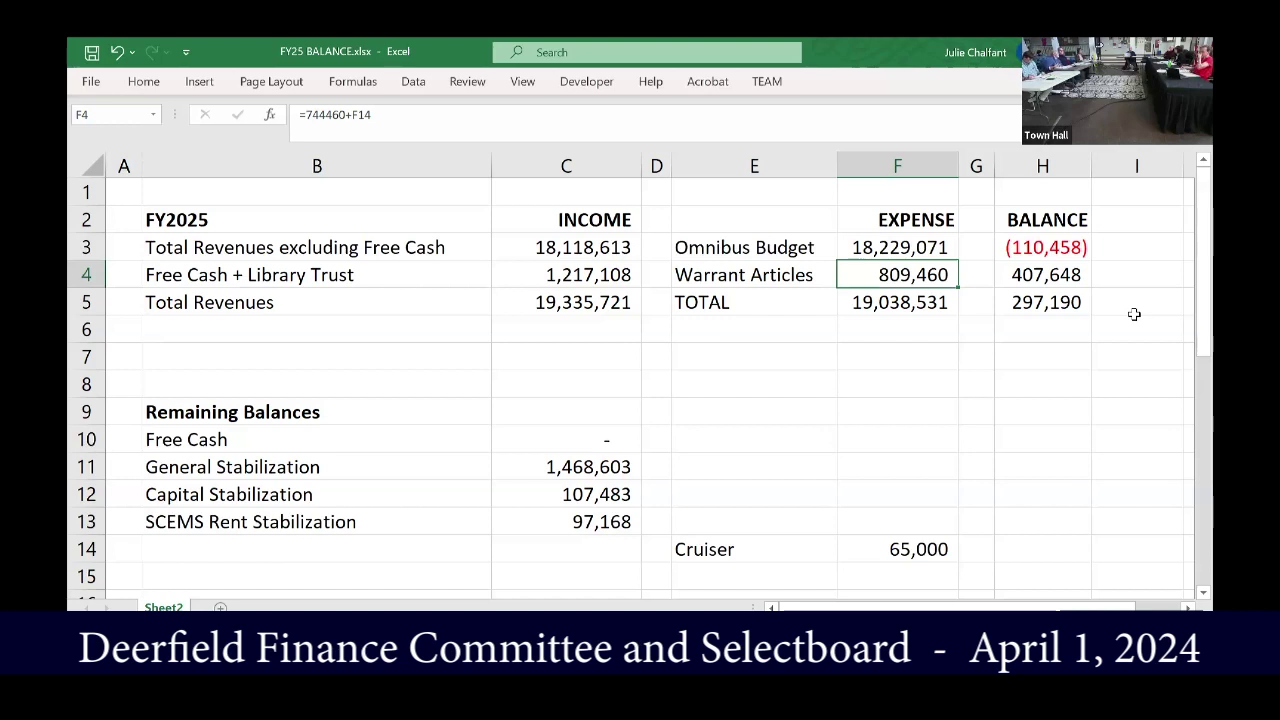
Add a row labelled "capital" in E7 with the amount 127,900 in H7 of the BALANCE column.
click(897, 355)
text(c)
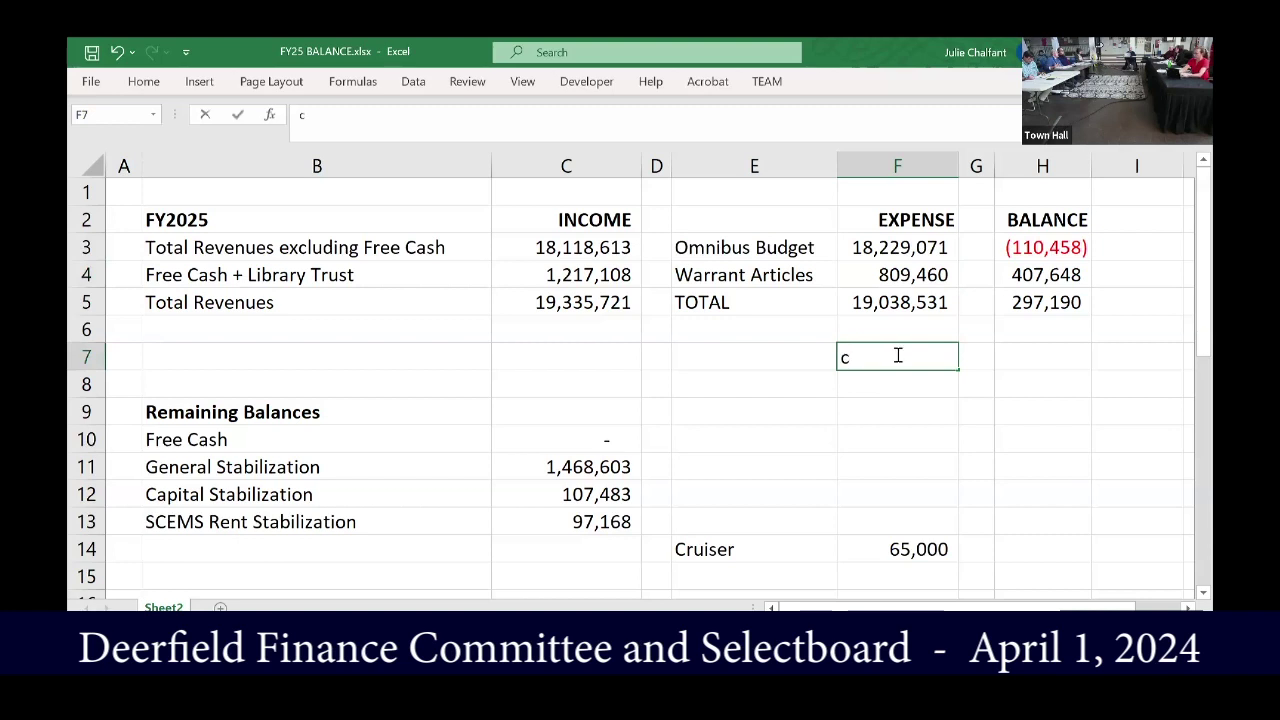
key(Escape)
key(Left)
text(capital)
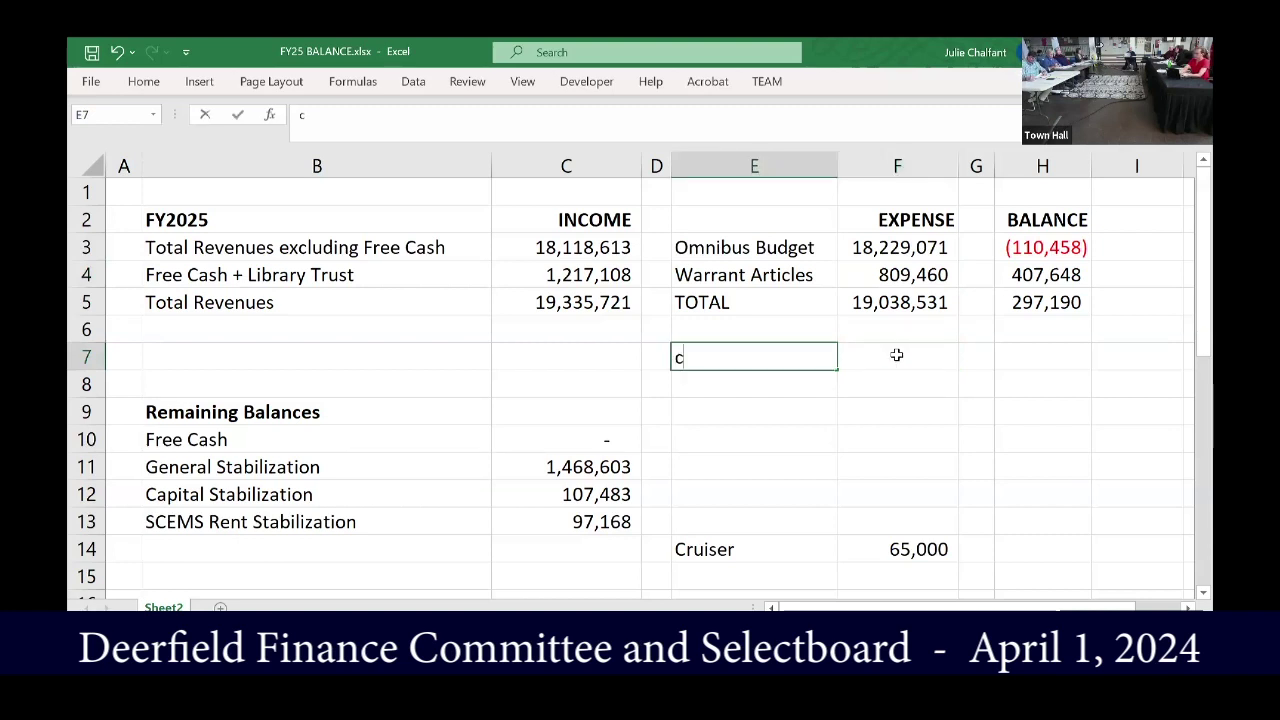
key(Tab)
key(Tab)
key(Tab)
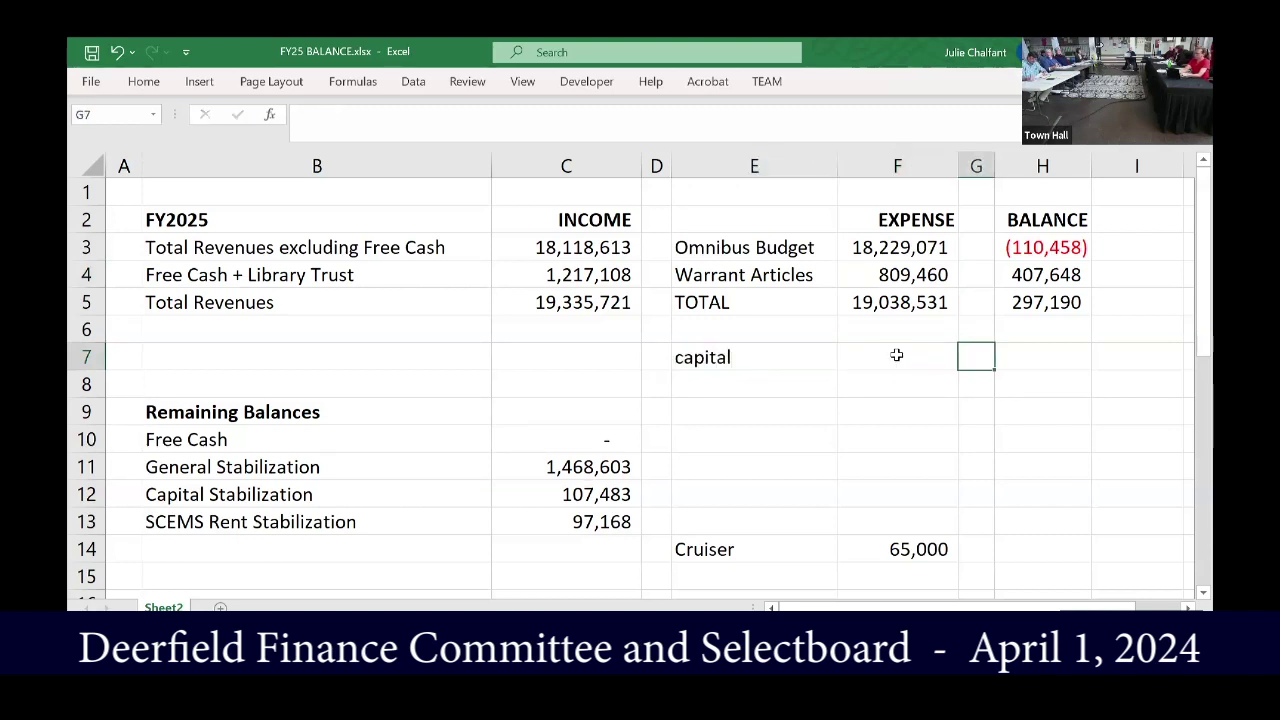
text(127,900)
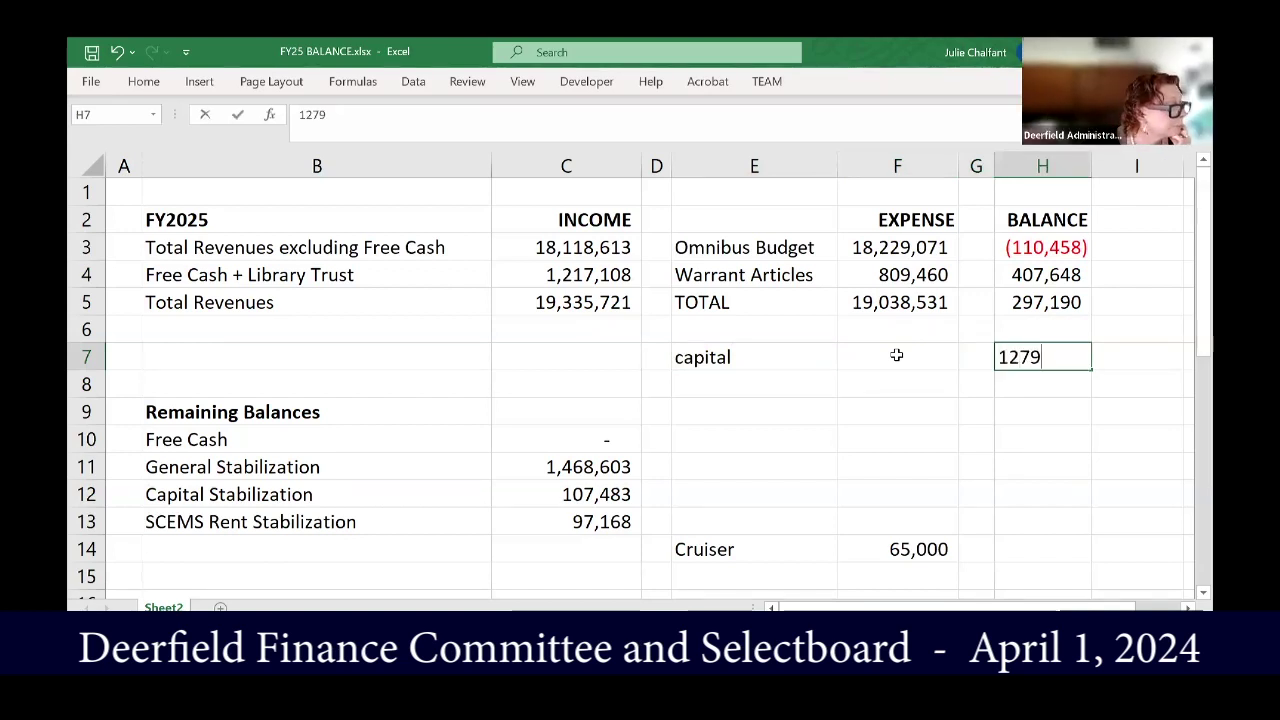
key(Return)
Enter the formula =H5-H7 in H8 to subtract the capital amount from the total balance.
text(=)
key(Up)
key(Up)
key(Up)
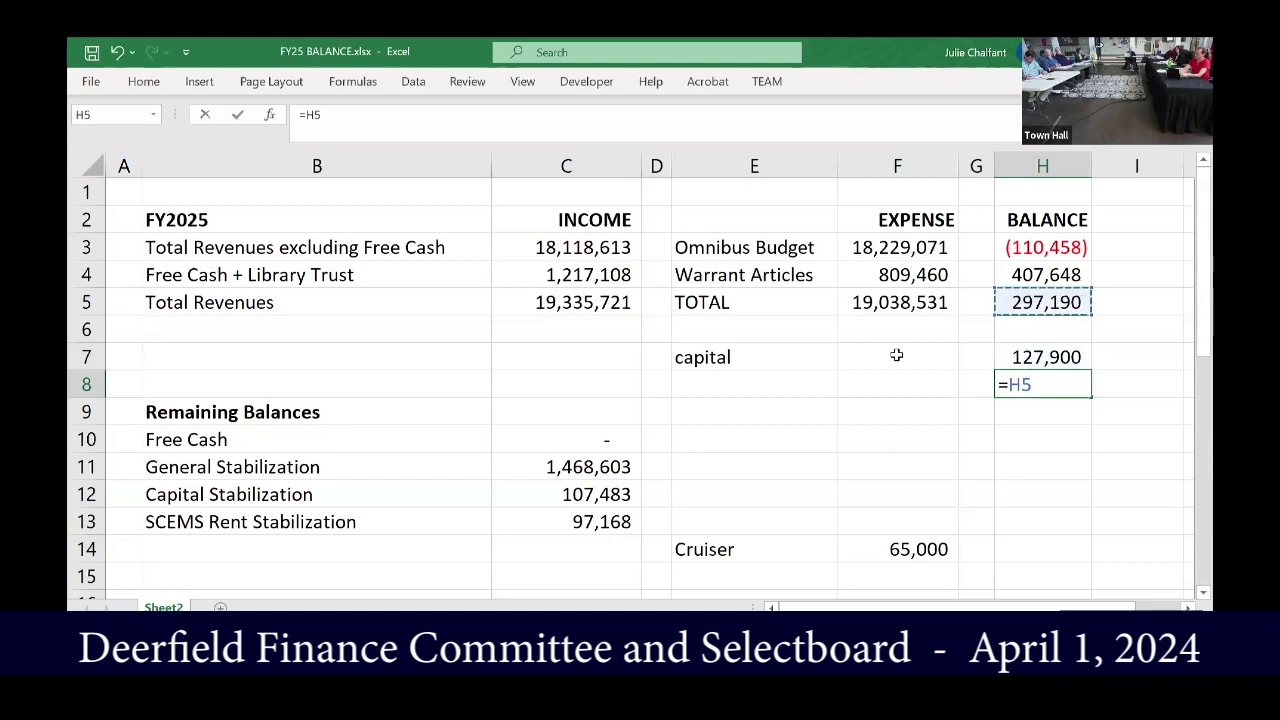
text(-)
key(Up)
key(Up)
key(Down)
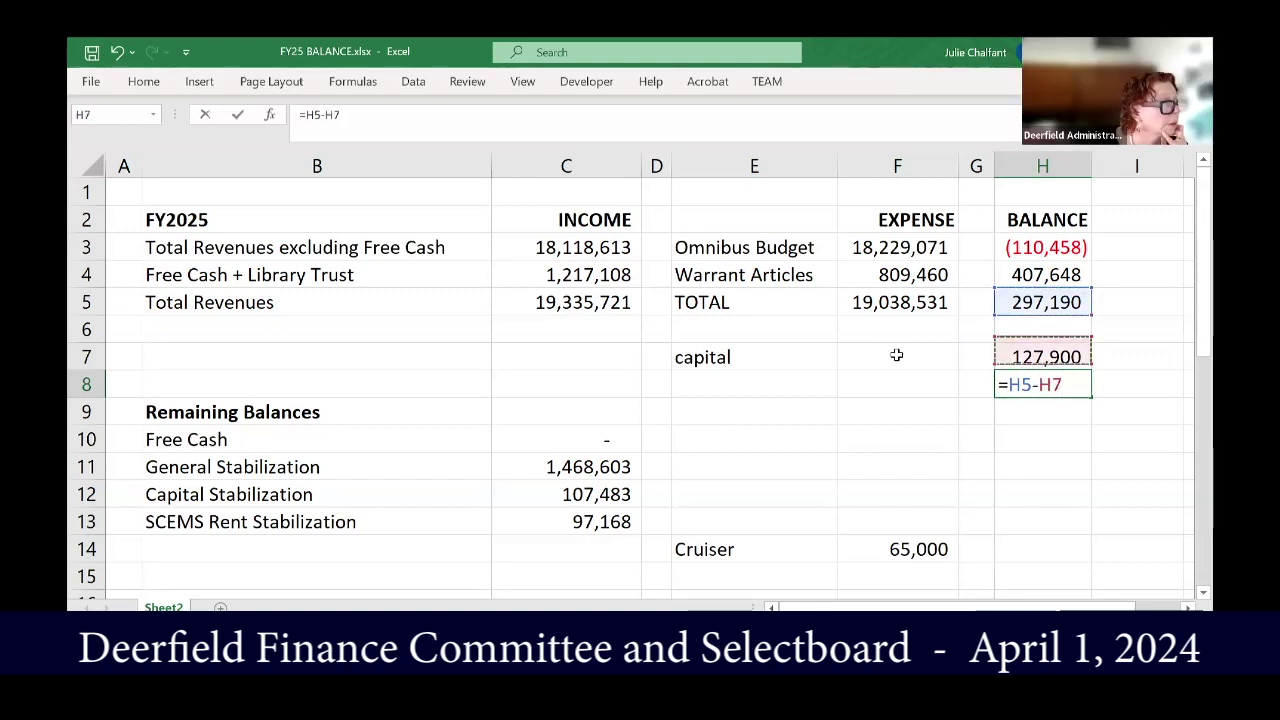
key(Return)
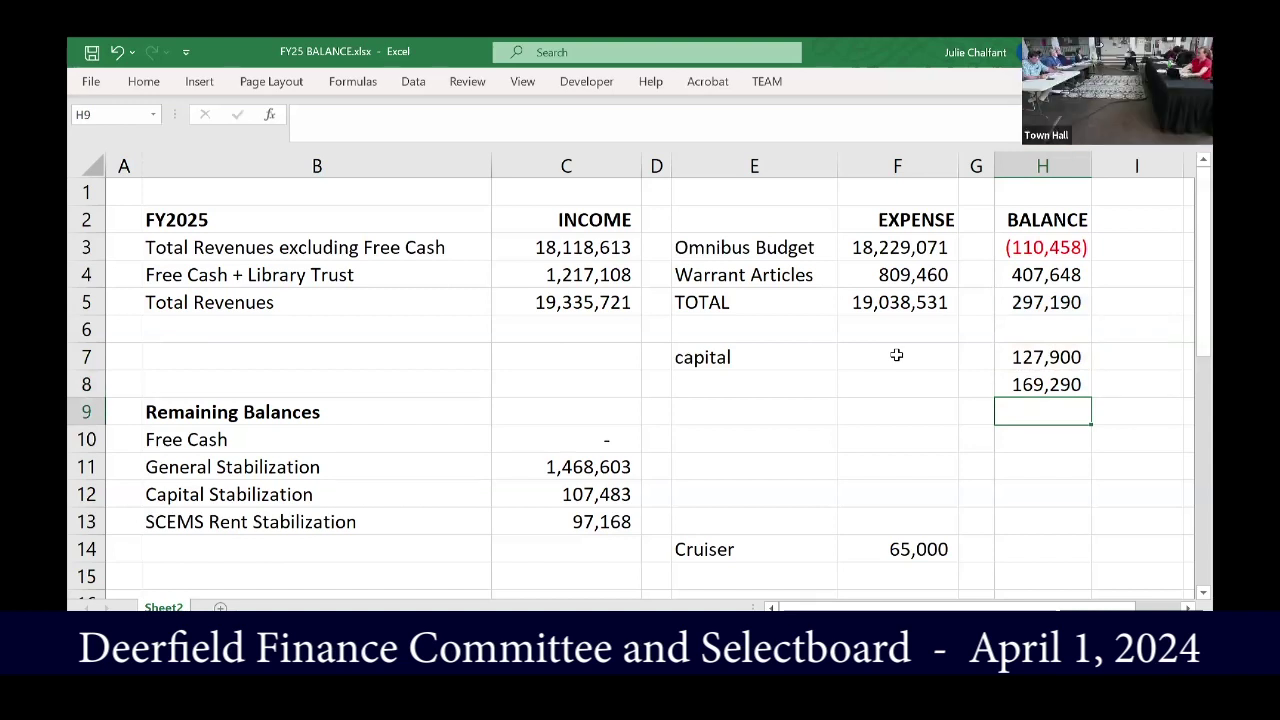
Label the H8 result "remaining free cash" in E8.
key(Up)
key(Left)
key(Left)
key(Left)
text(remaii)
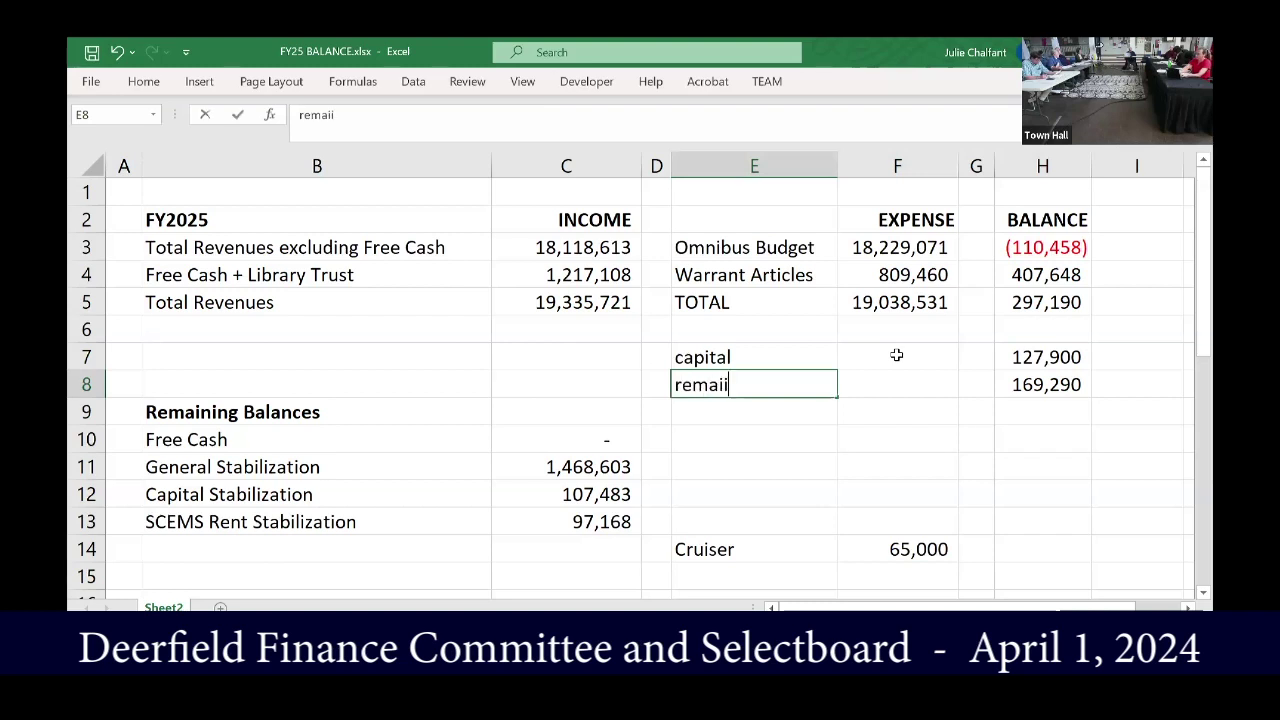
key(BackSpace)
text(ning free cash)
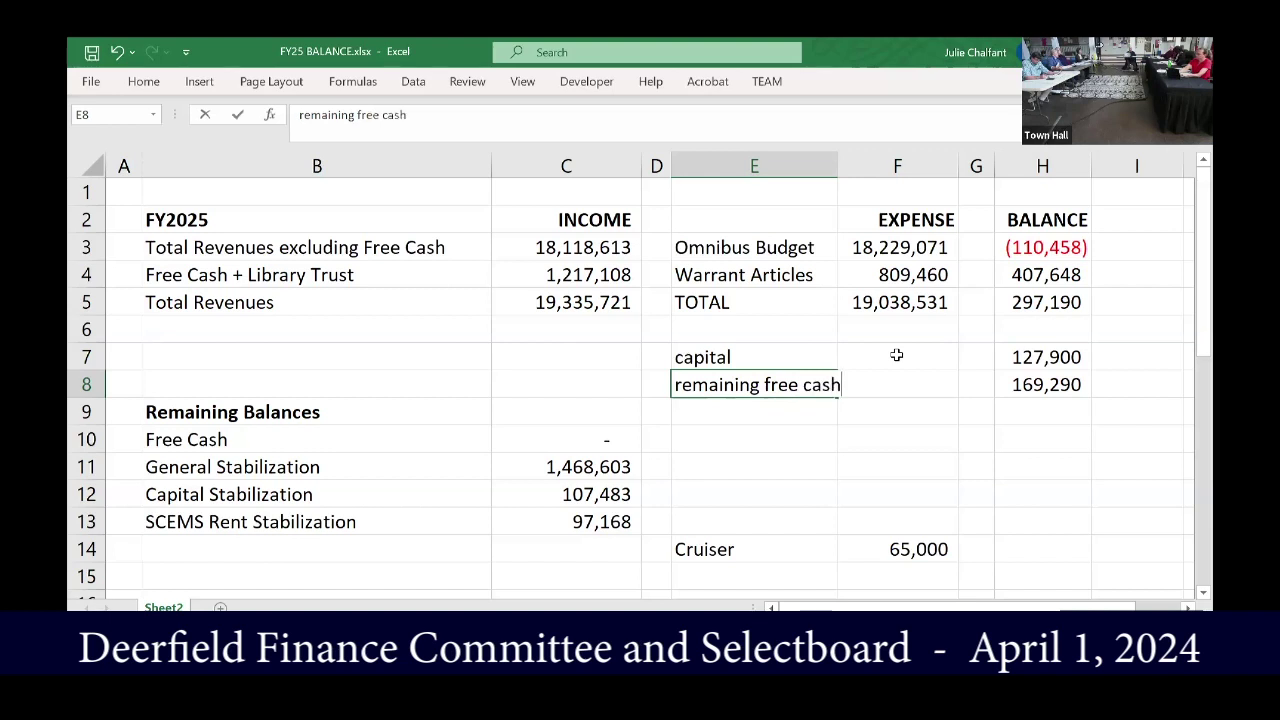
key(Right)
key(Right)
key(Right)
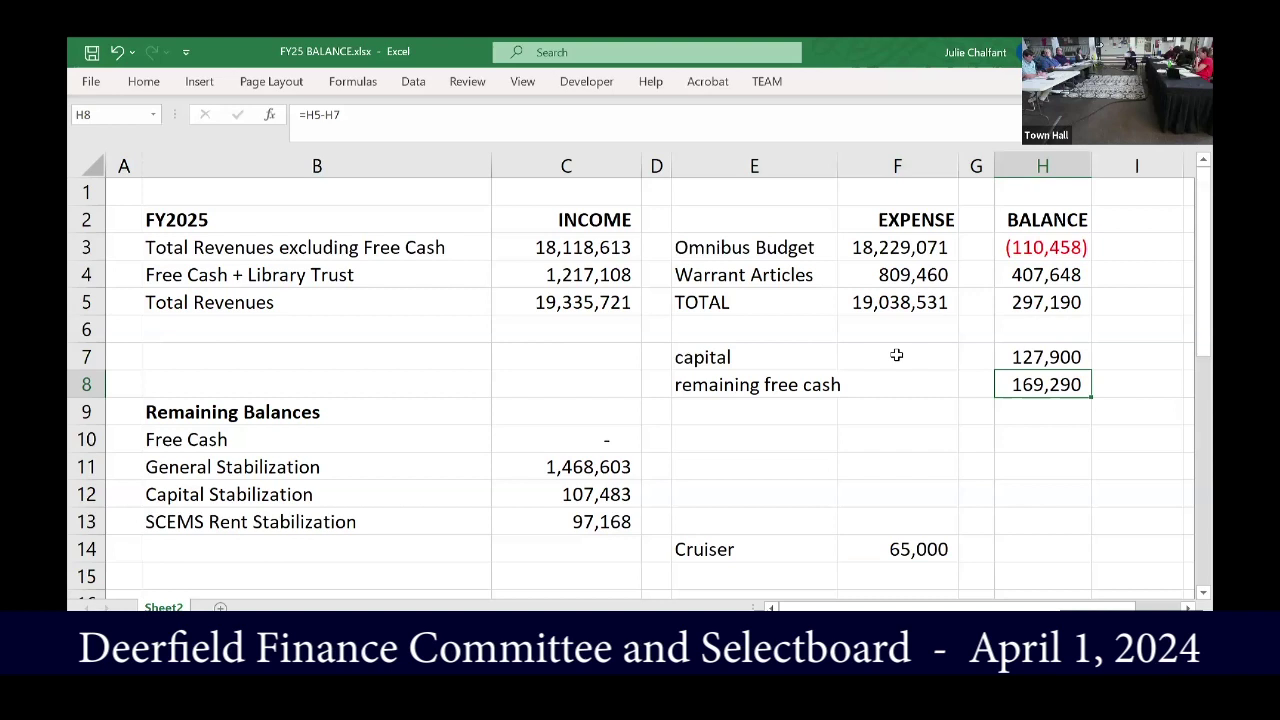
Examine how free cash income, omnibus and warrant article expenses, capital and the balances lead to the remaining free cash.
key(Up)
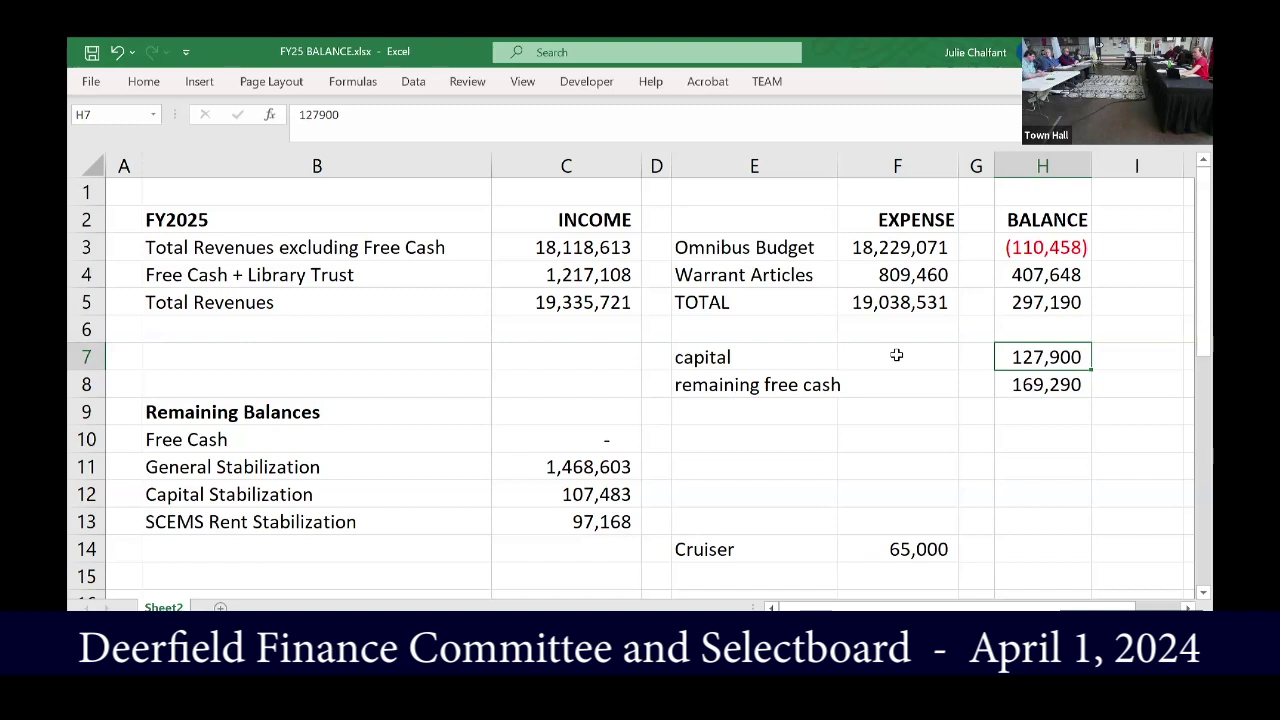
key(Down)
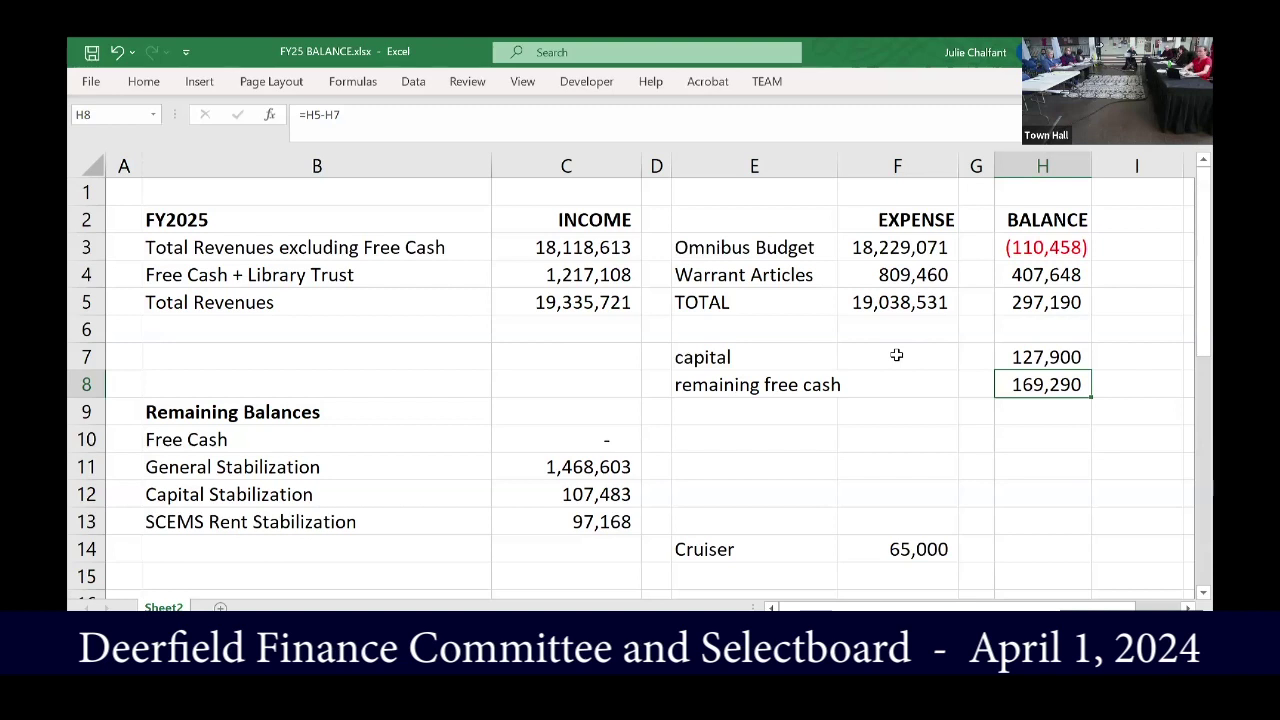
click(346, 278)
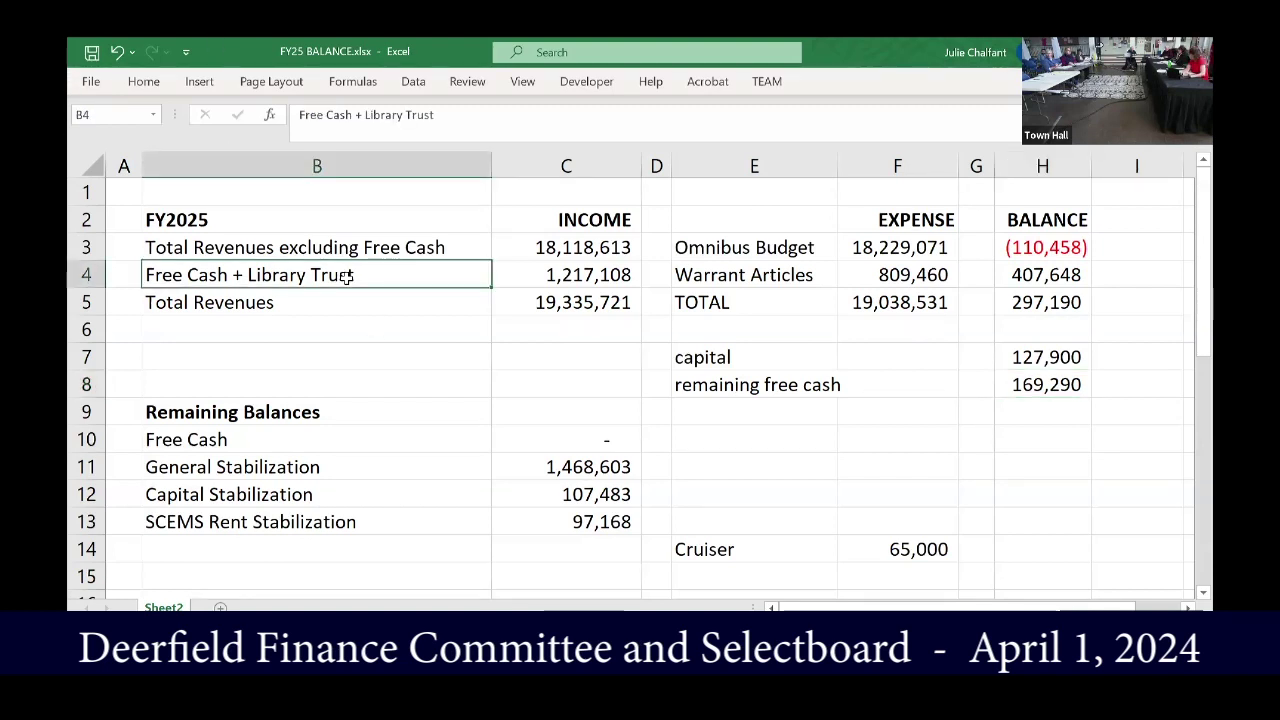
click(553, 275)
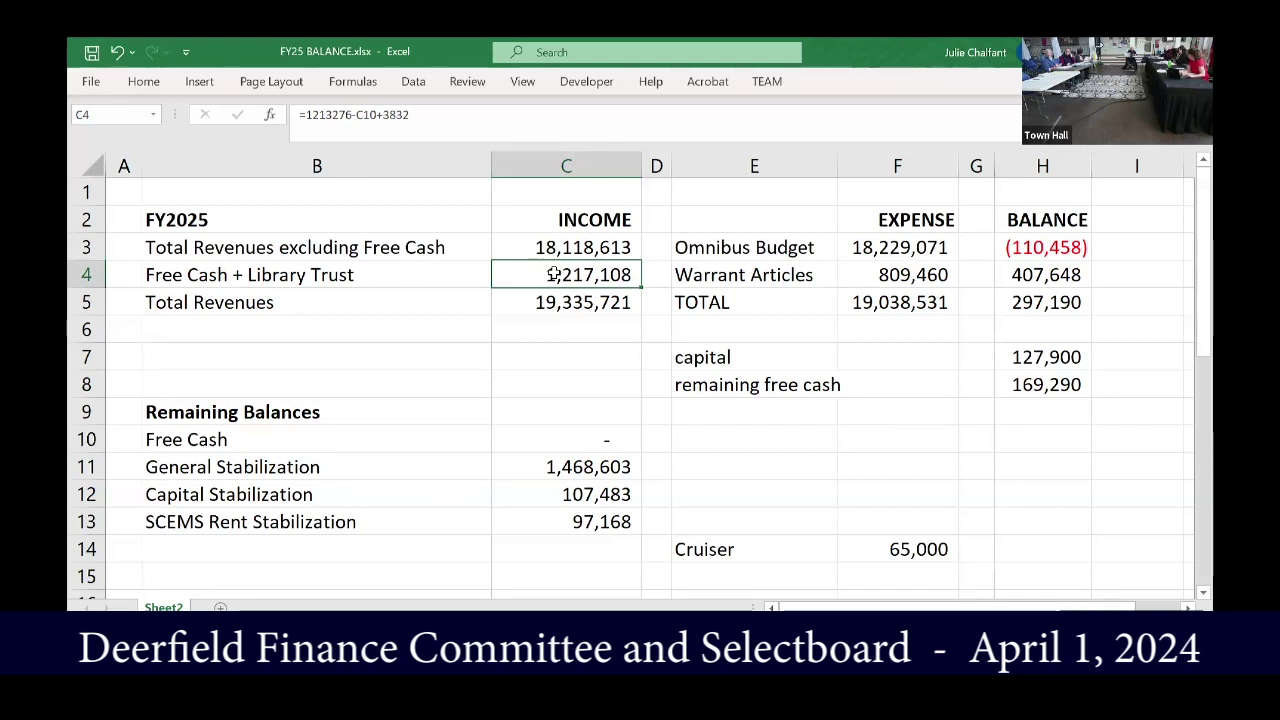
click(1046, 282)
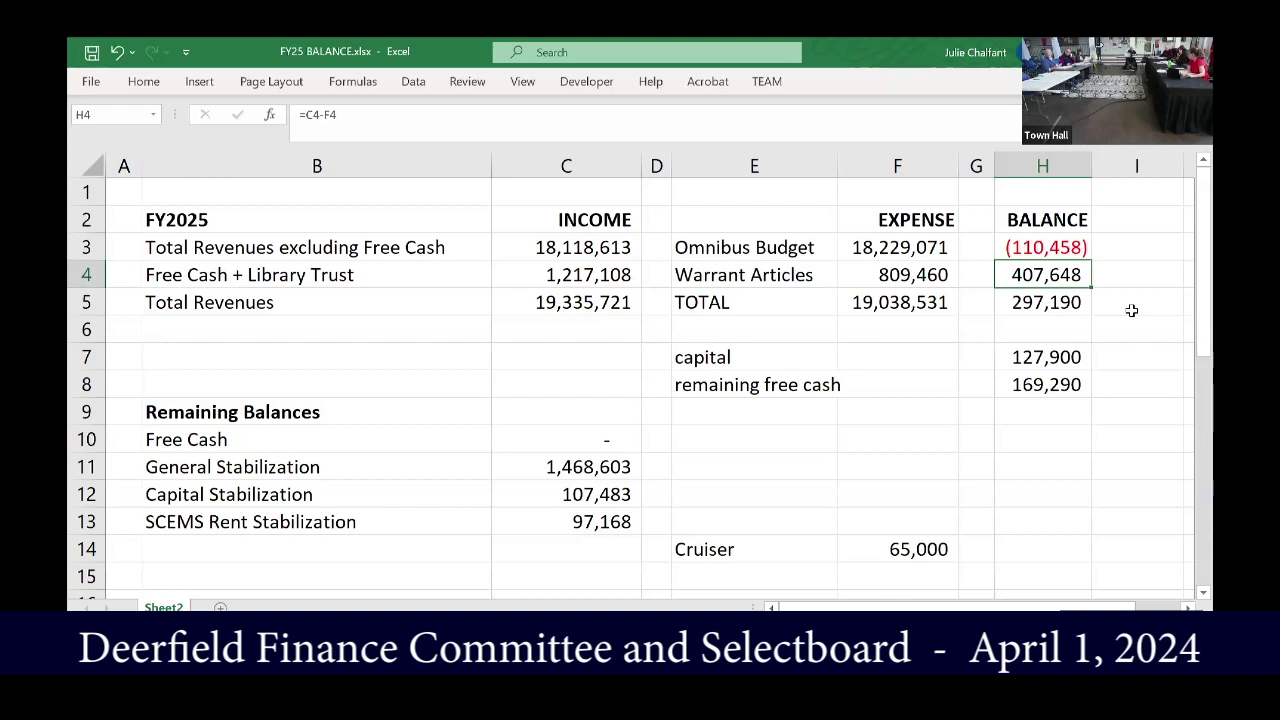
click(561, 280)
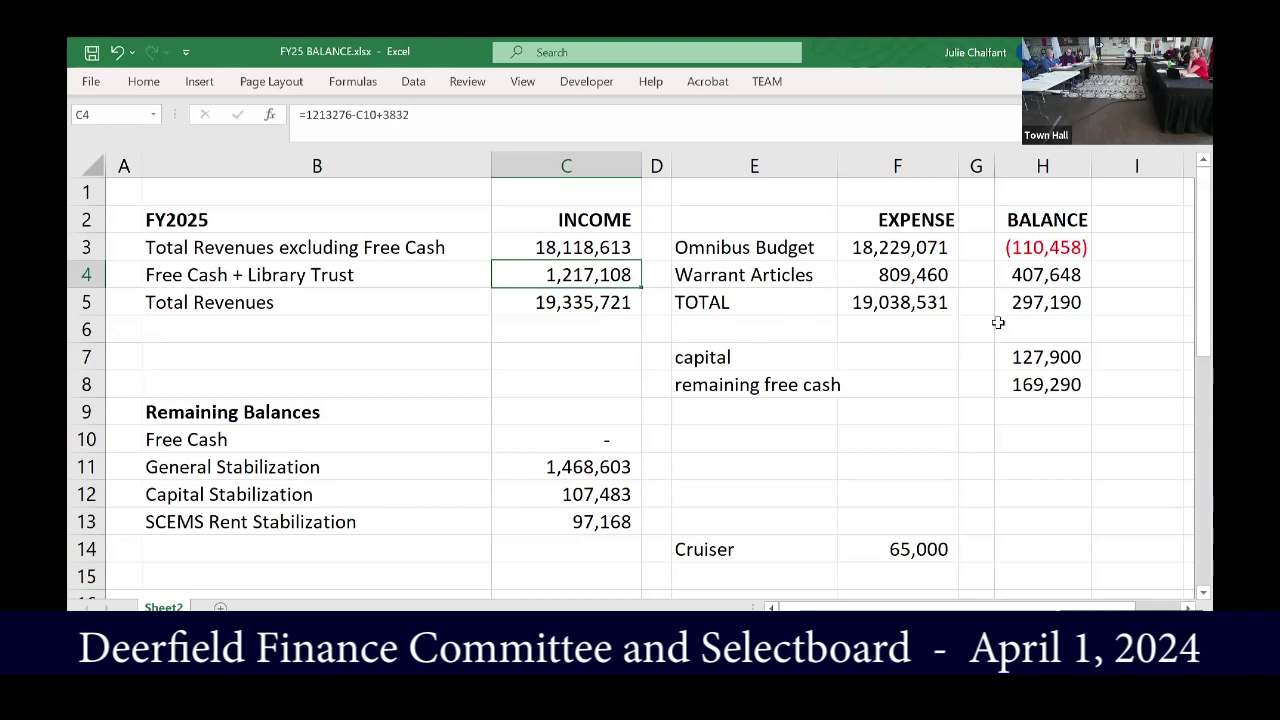
click(1035, 308)
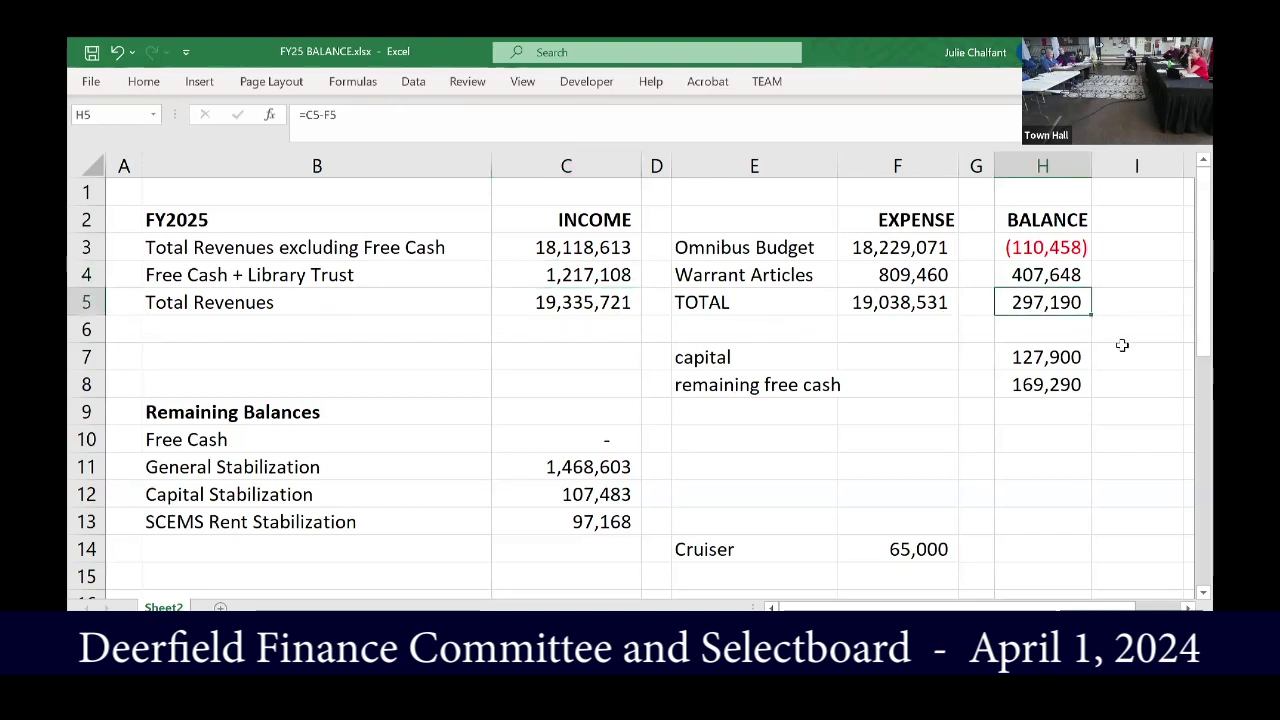
click(1047, 362)
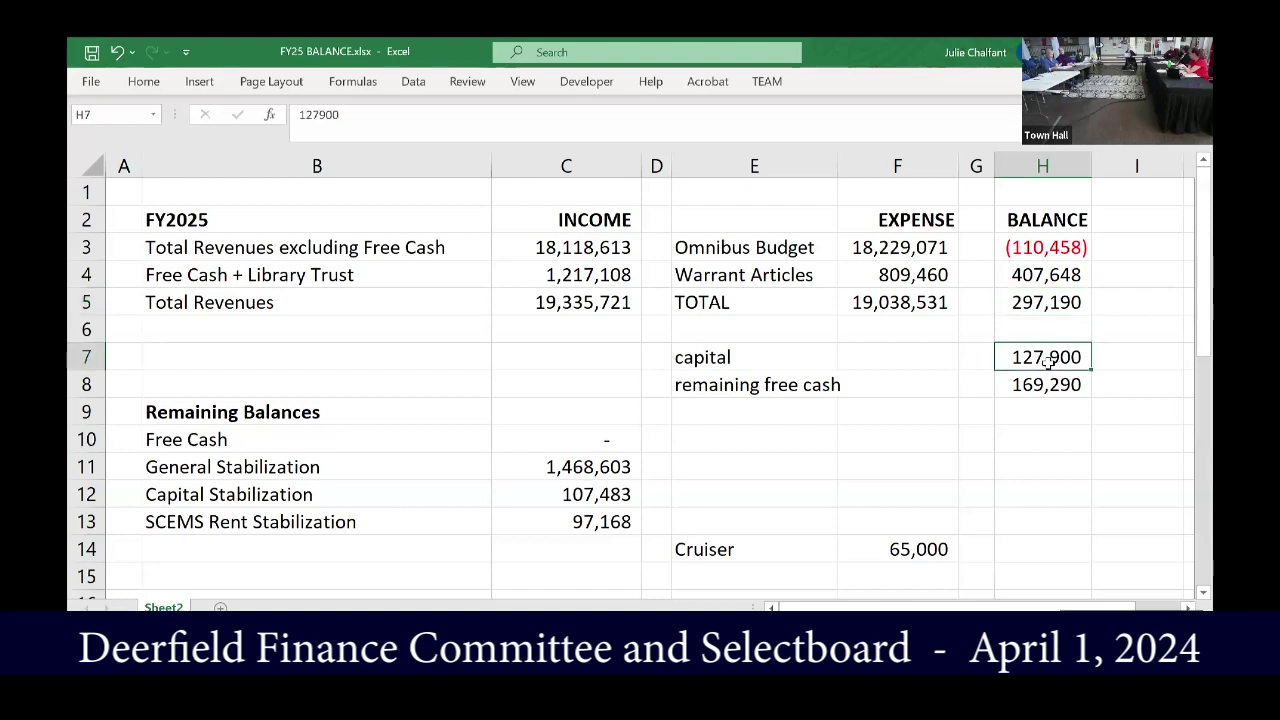
click(1043, 387)
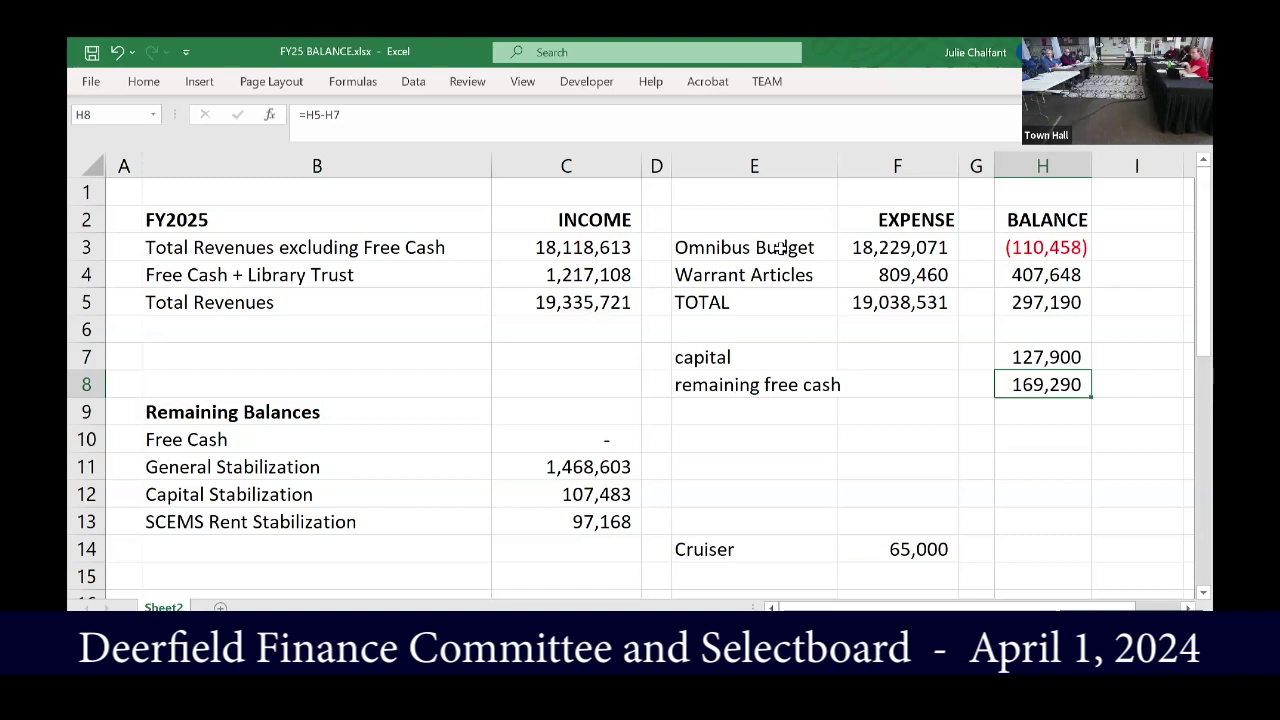
click(897, 252)
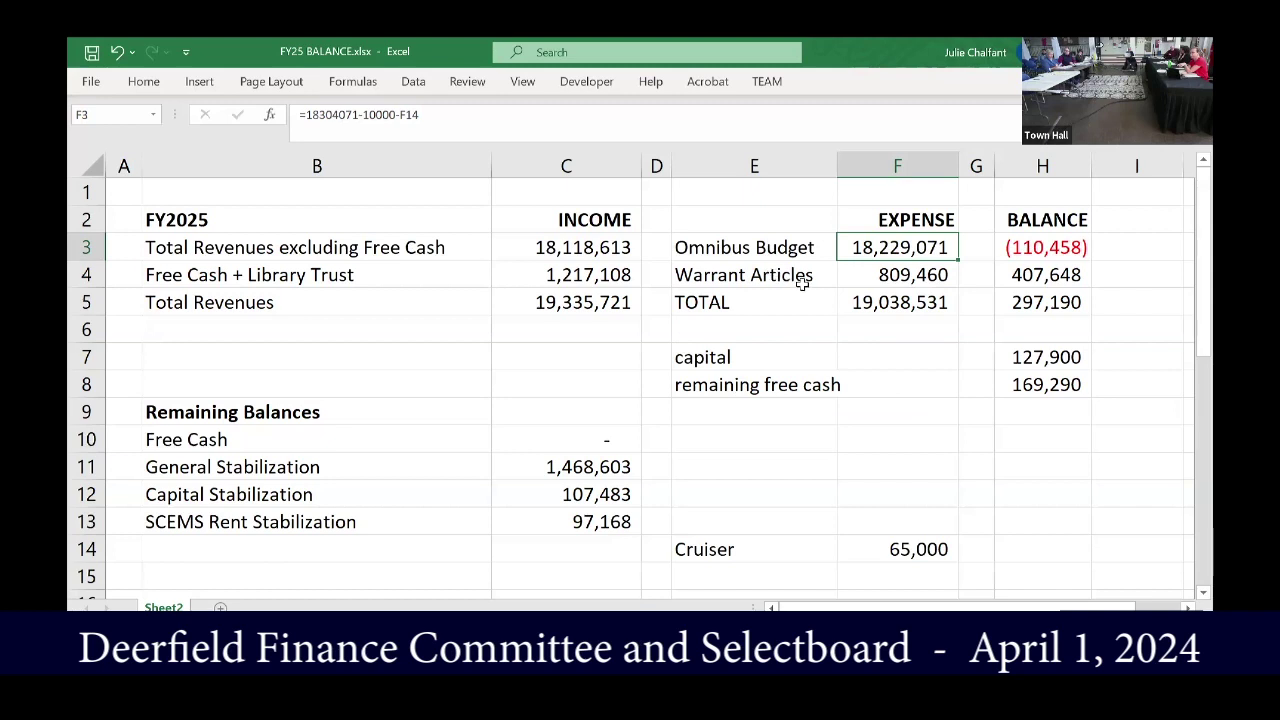
click(883, 284)
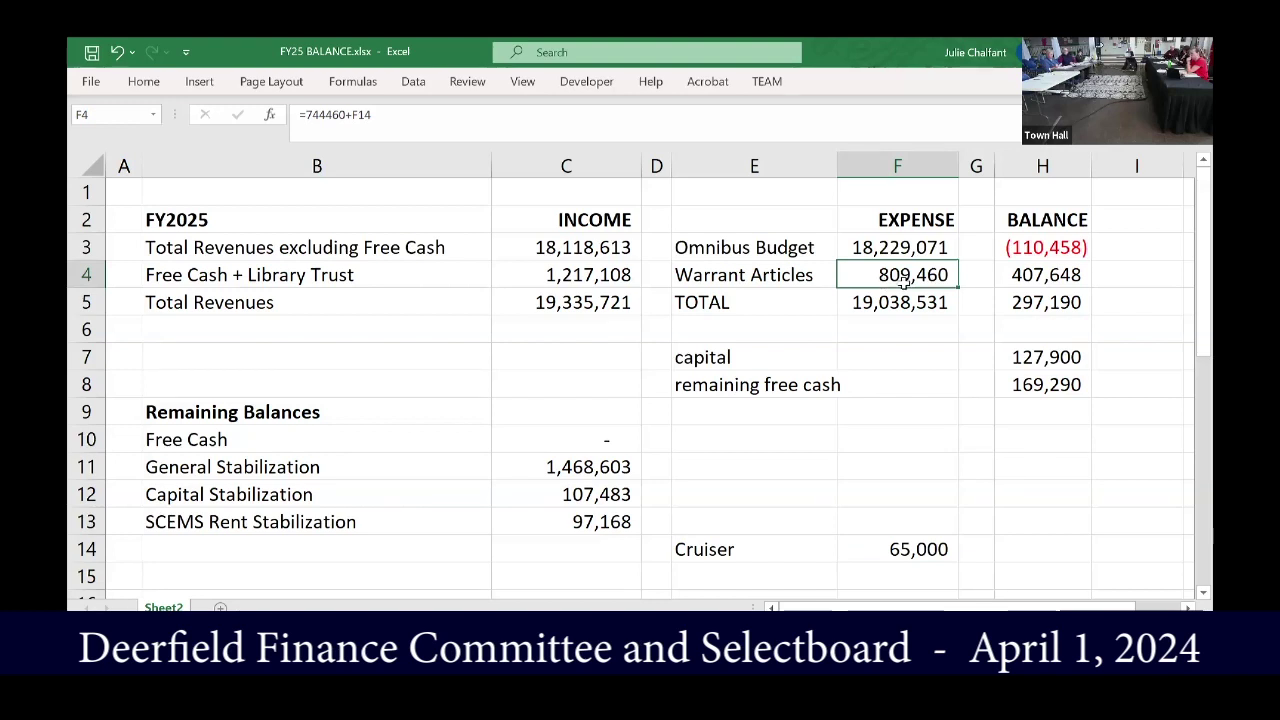
click(1018, 276)
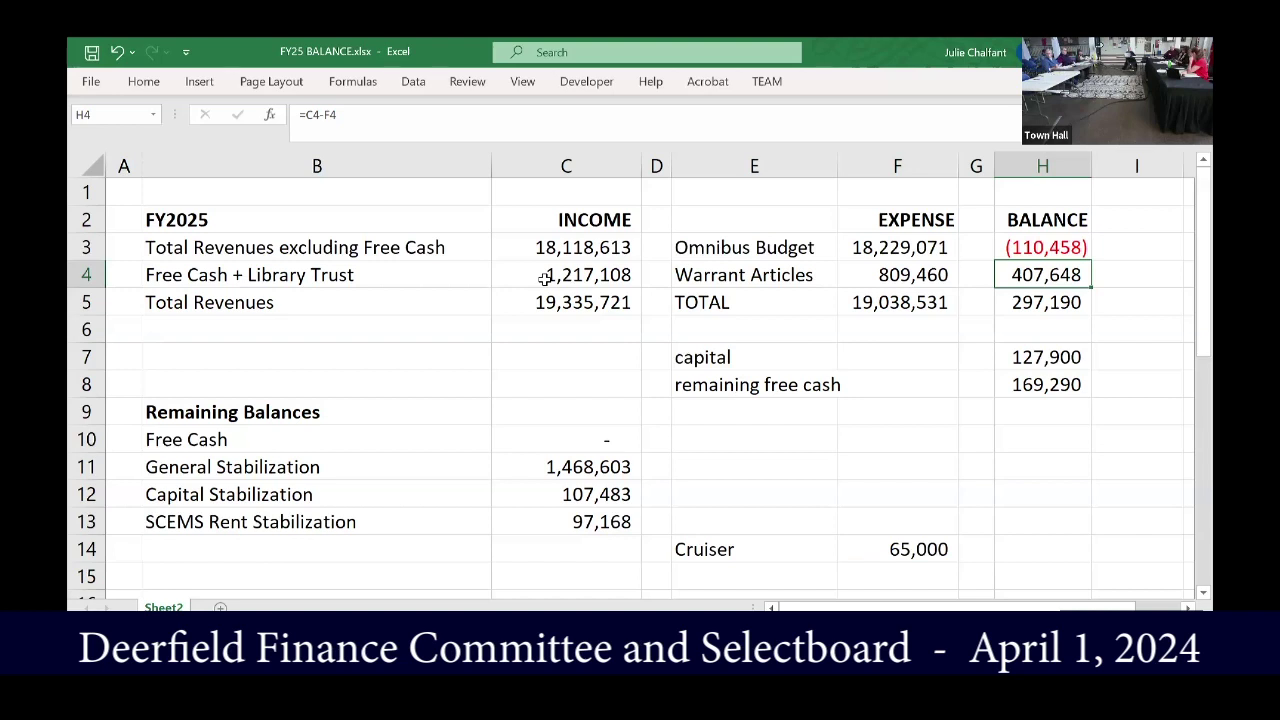
Set the Cruiser expense in F14 to 0.
click(918, 548)
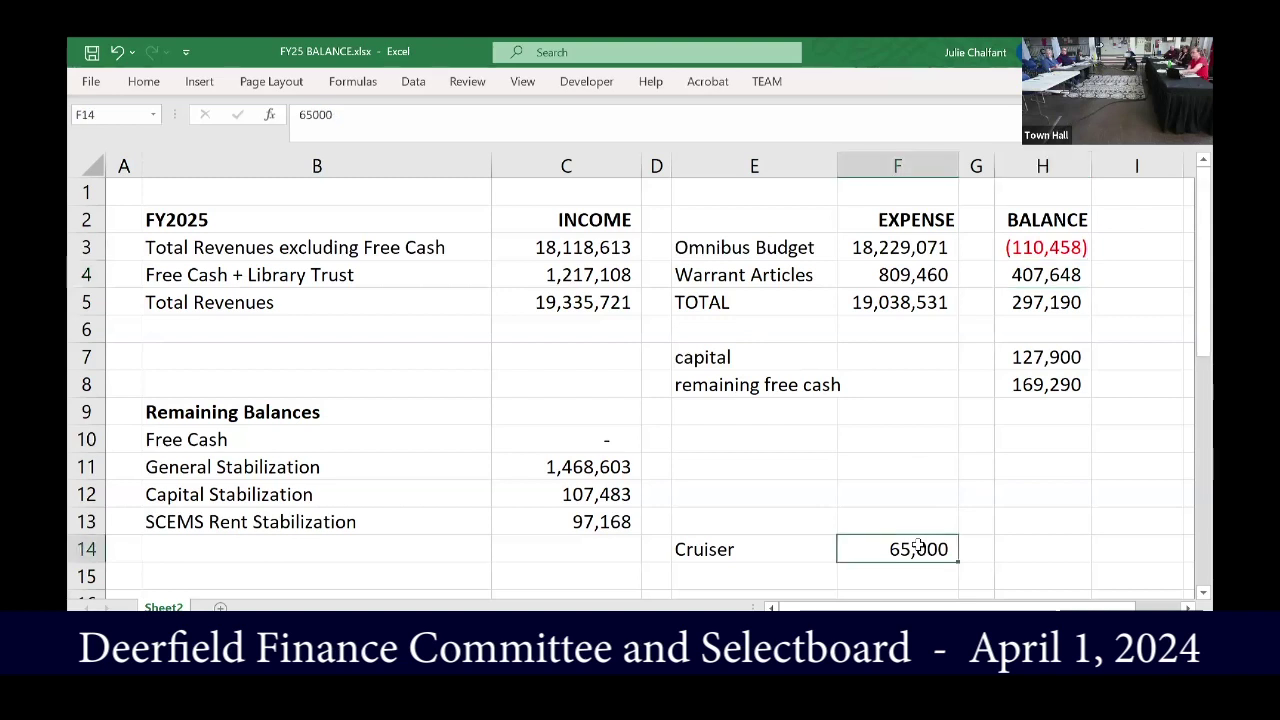
text(0)
key(Return)
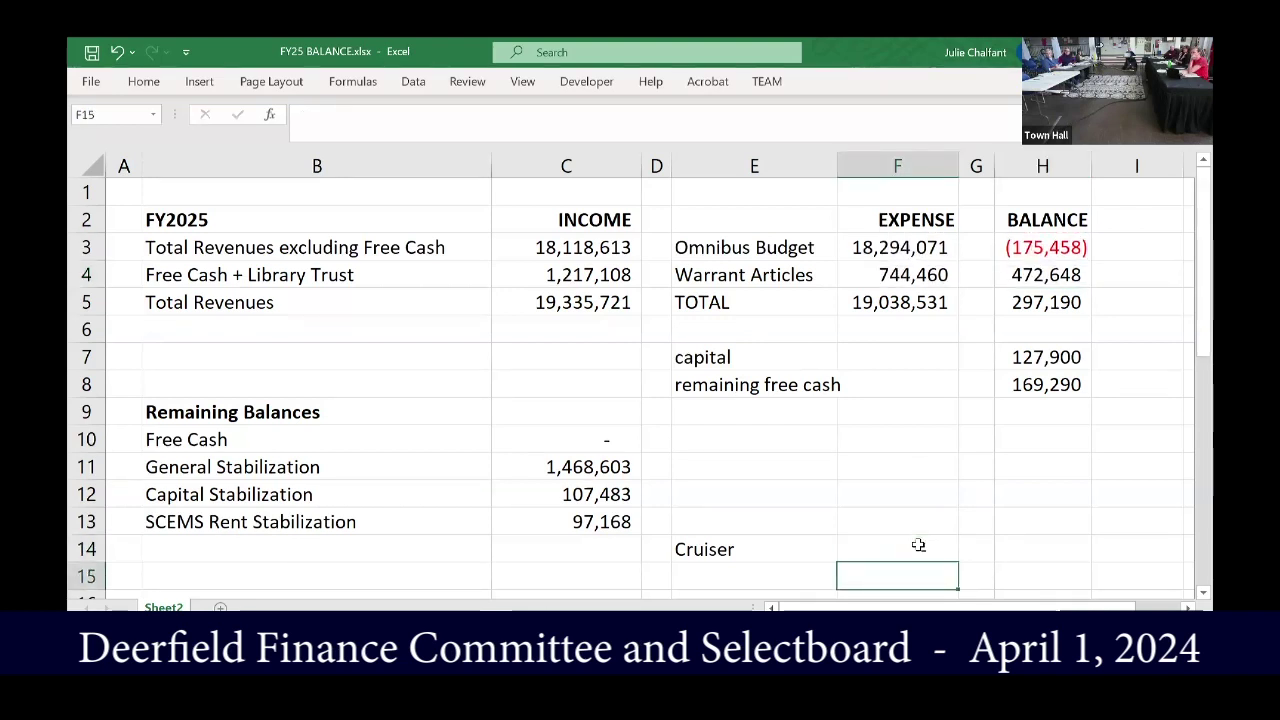
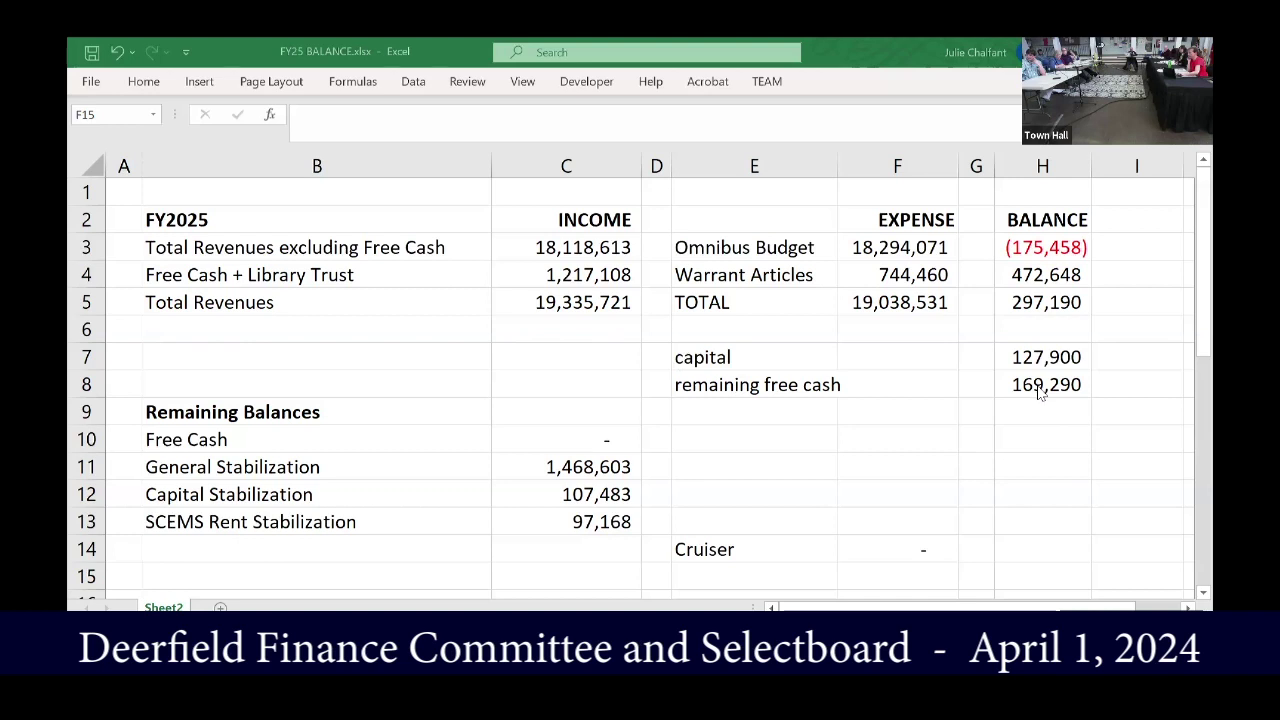
click(1038, 386)
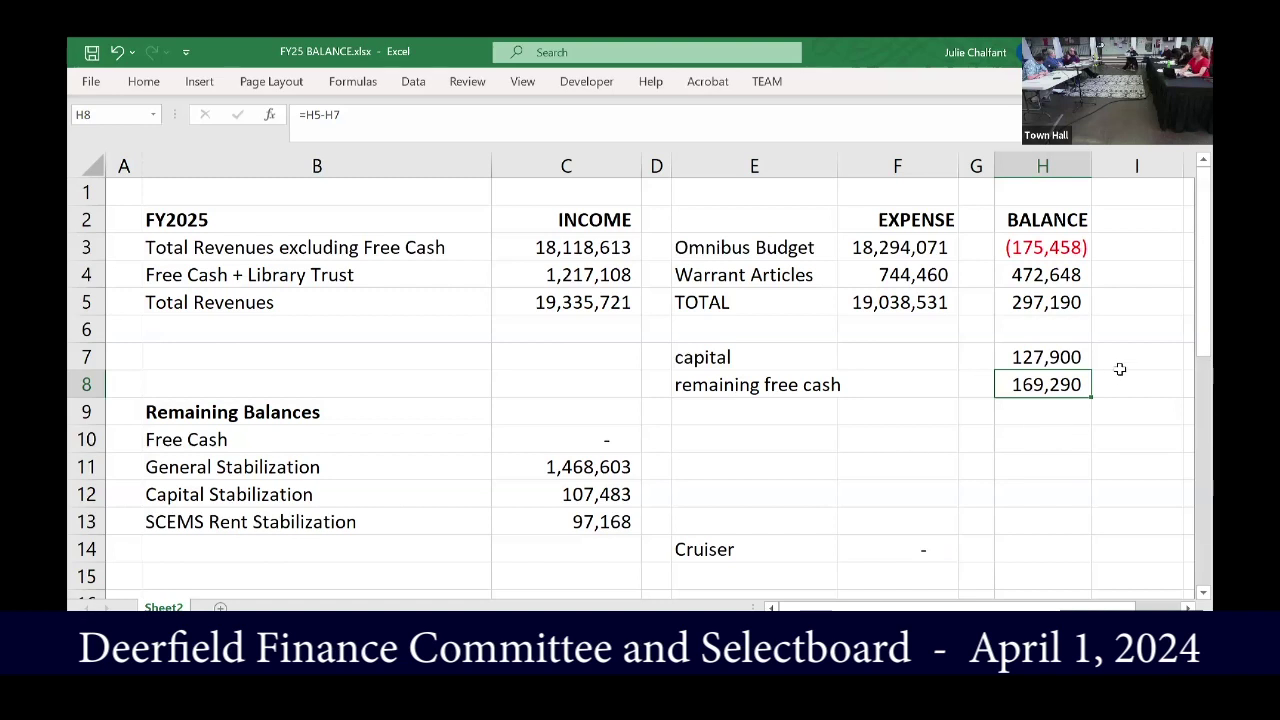
click(1063, 357)
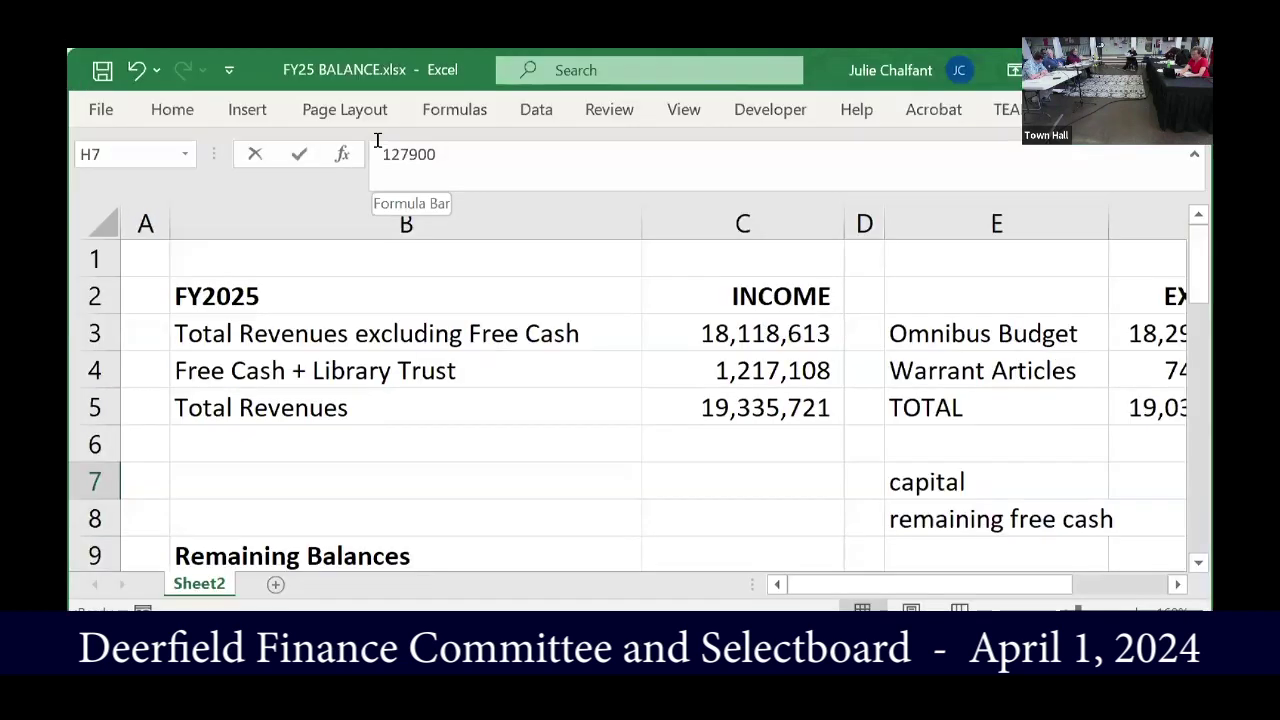
click(296, 106)
text(=127900)
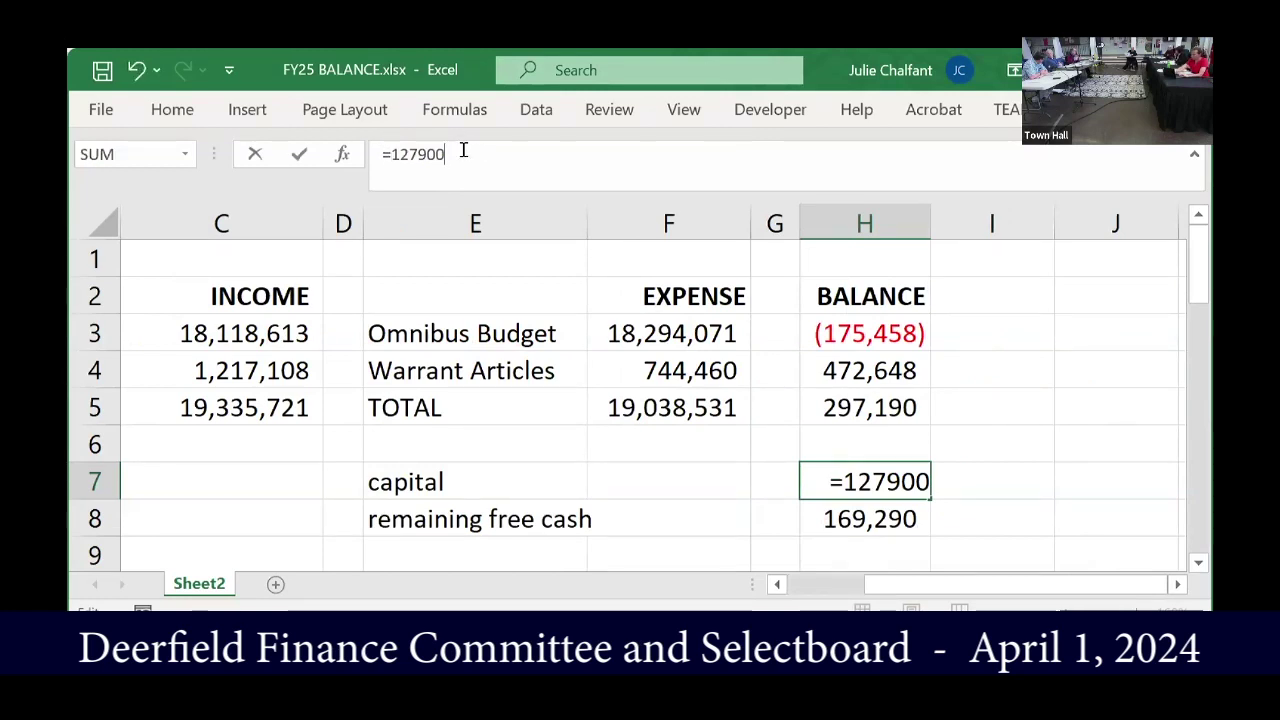
text(-)
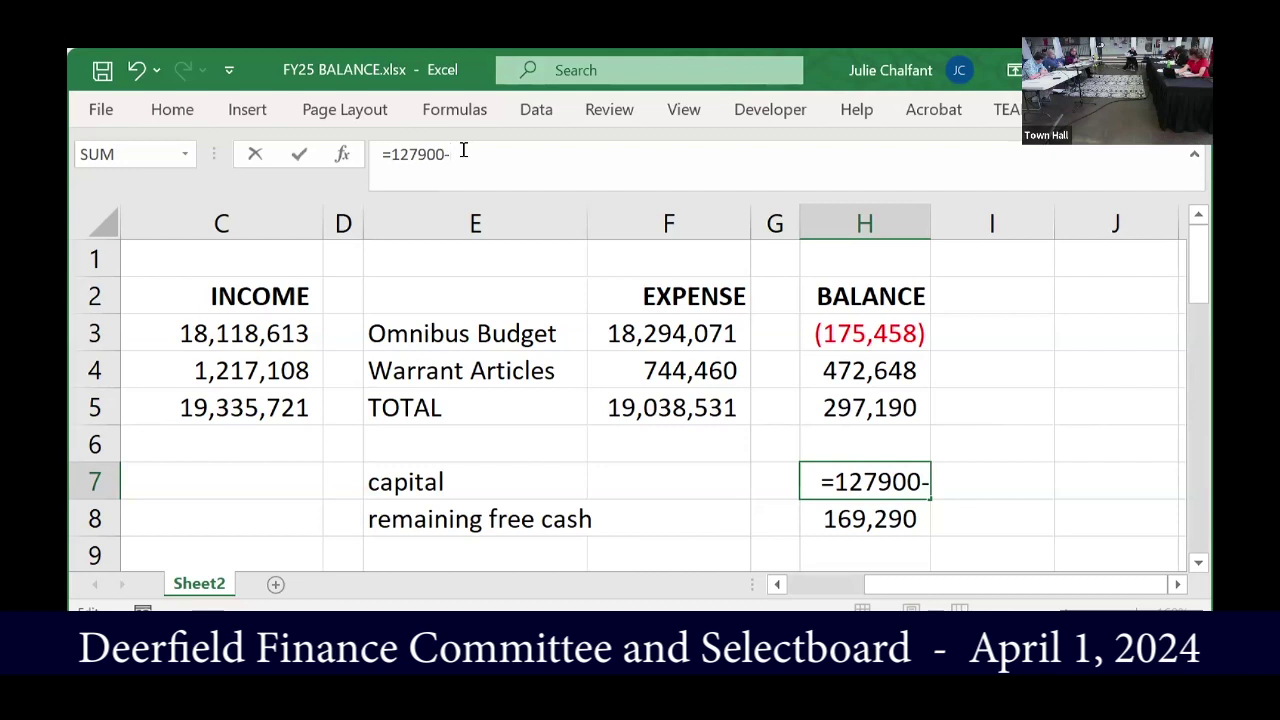
text(2)
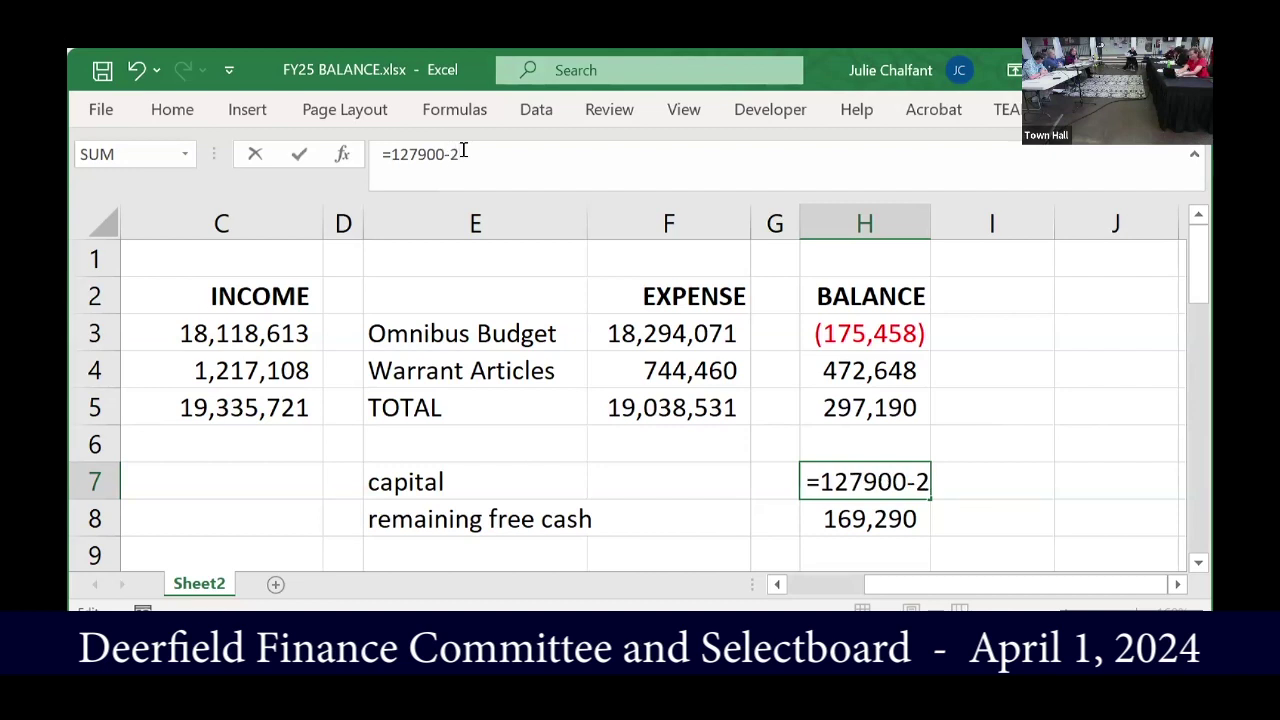
text(6400)
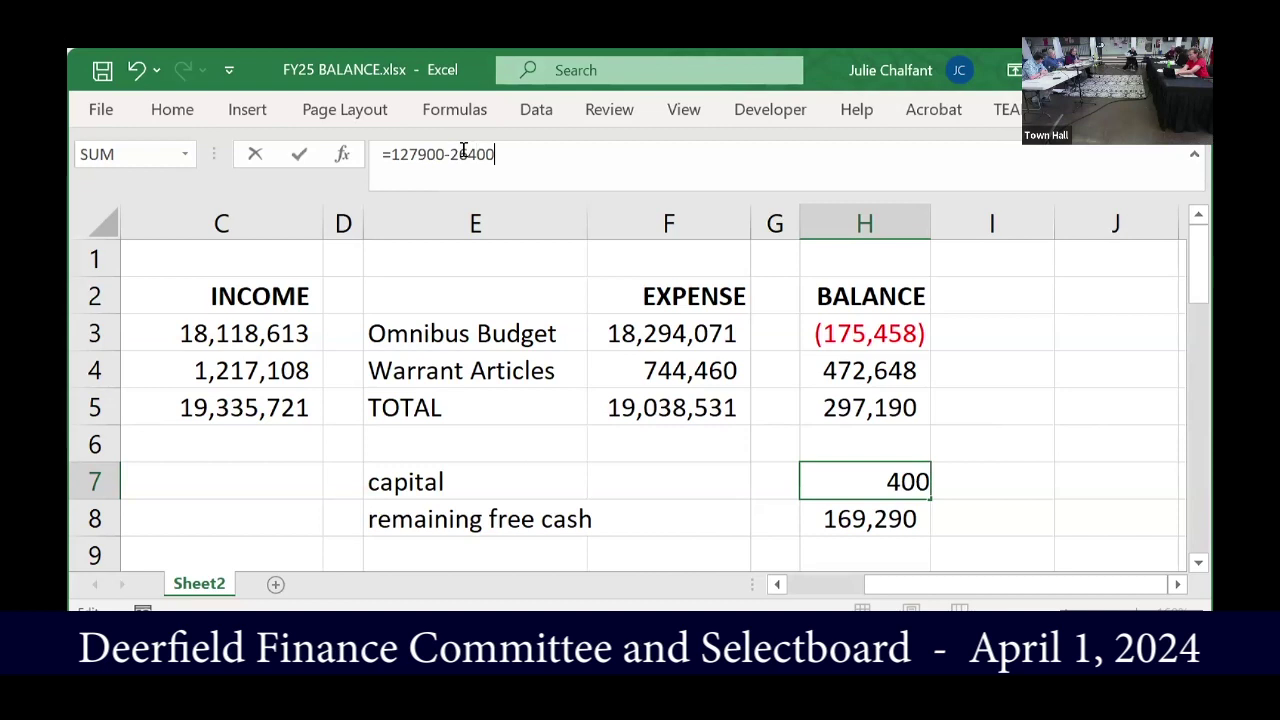
key(Return)
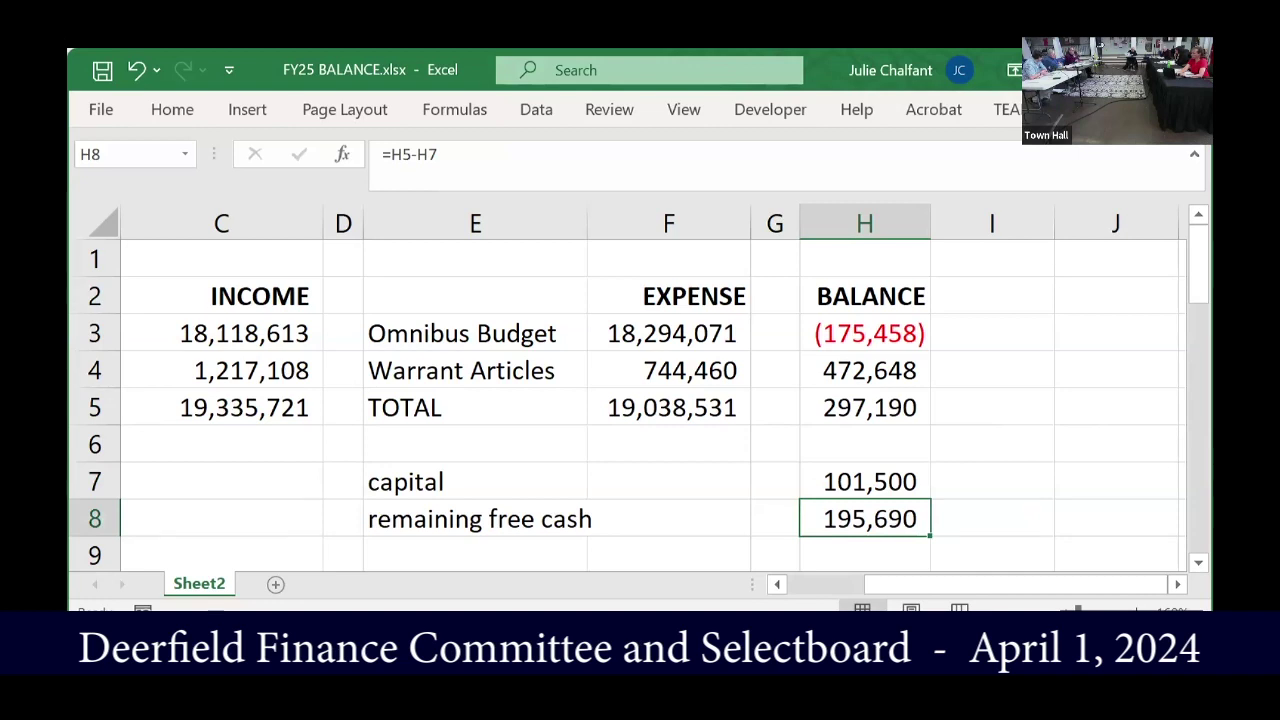
scroll(850, 387, left, 5)
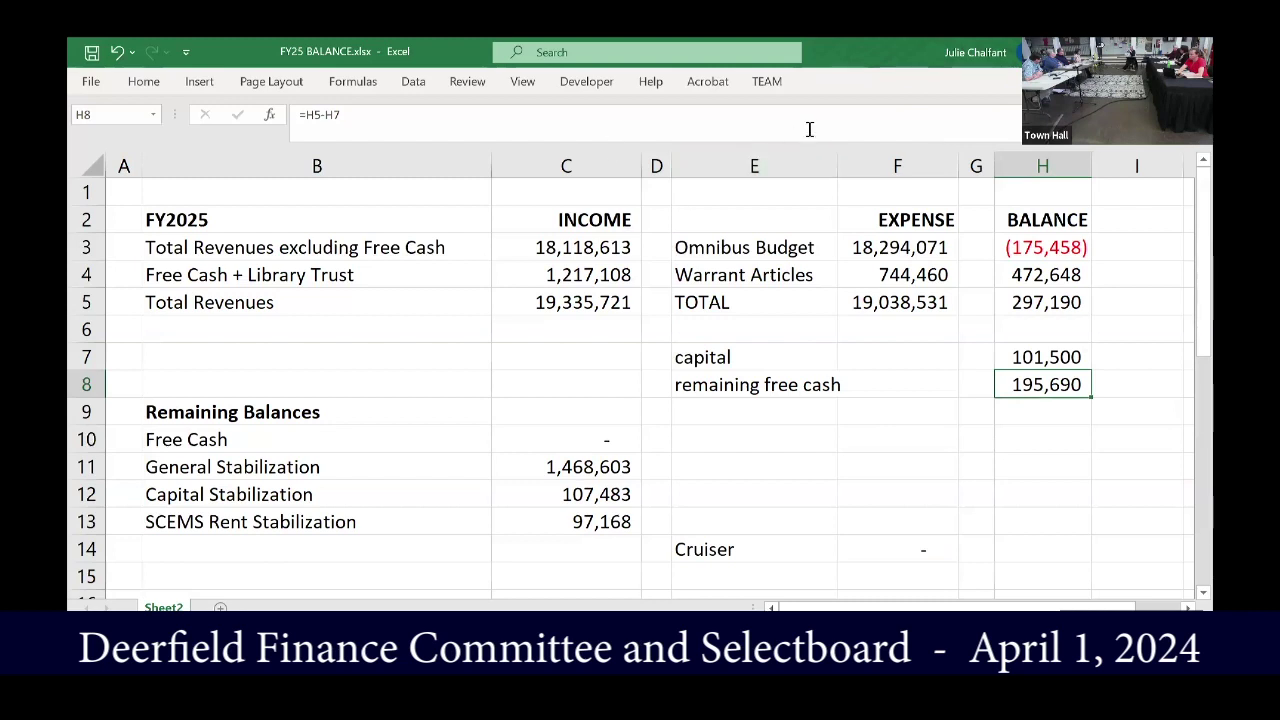
click(557, 165)
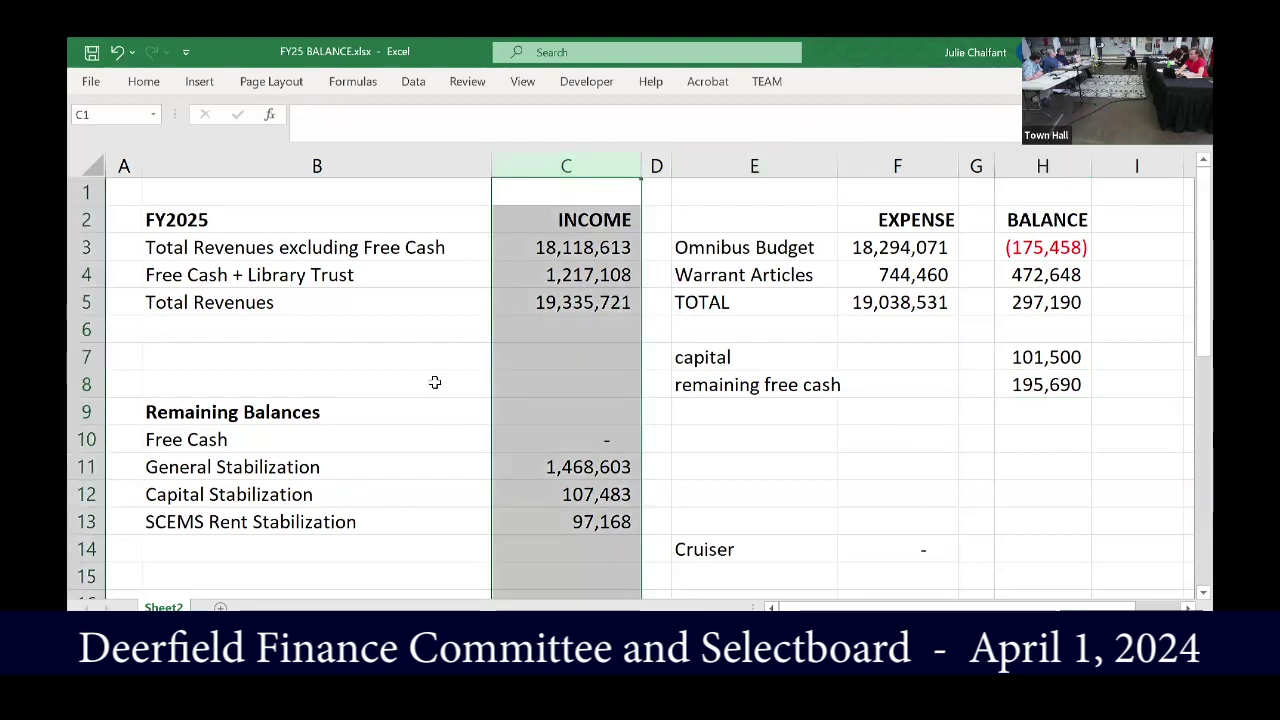
click(435, 383)
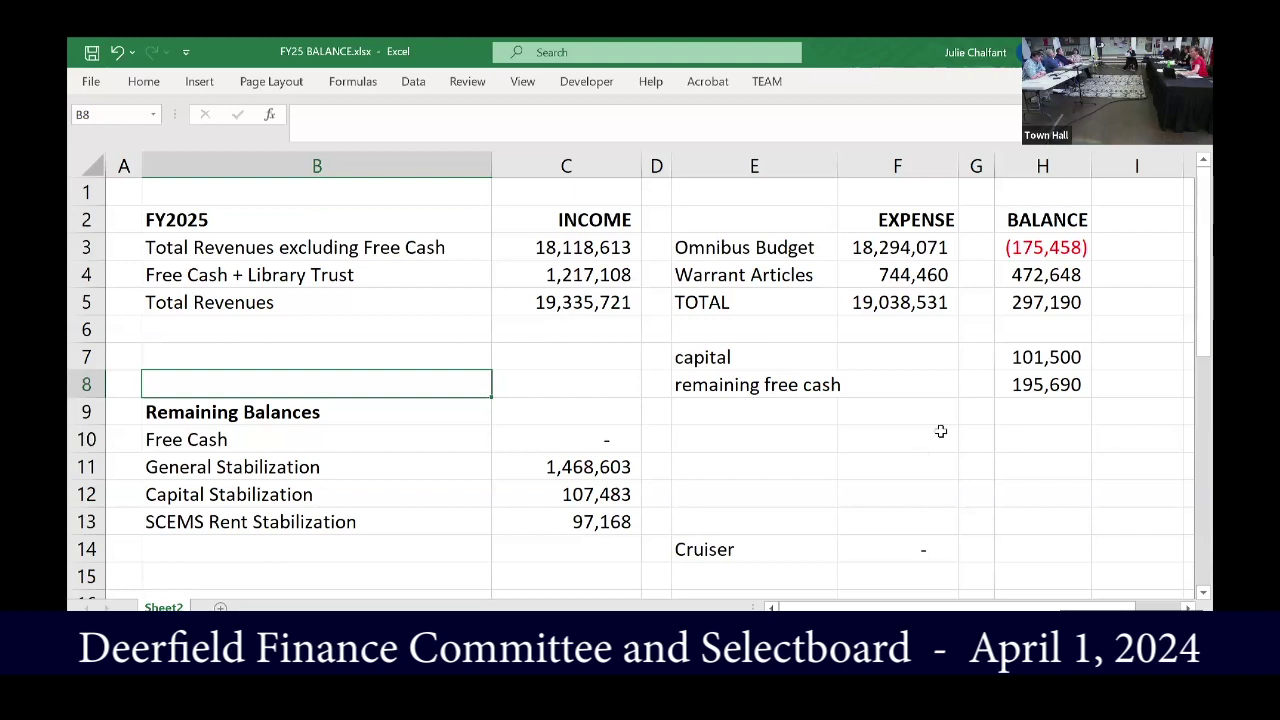
click(1056, 386)
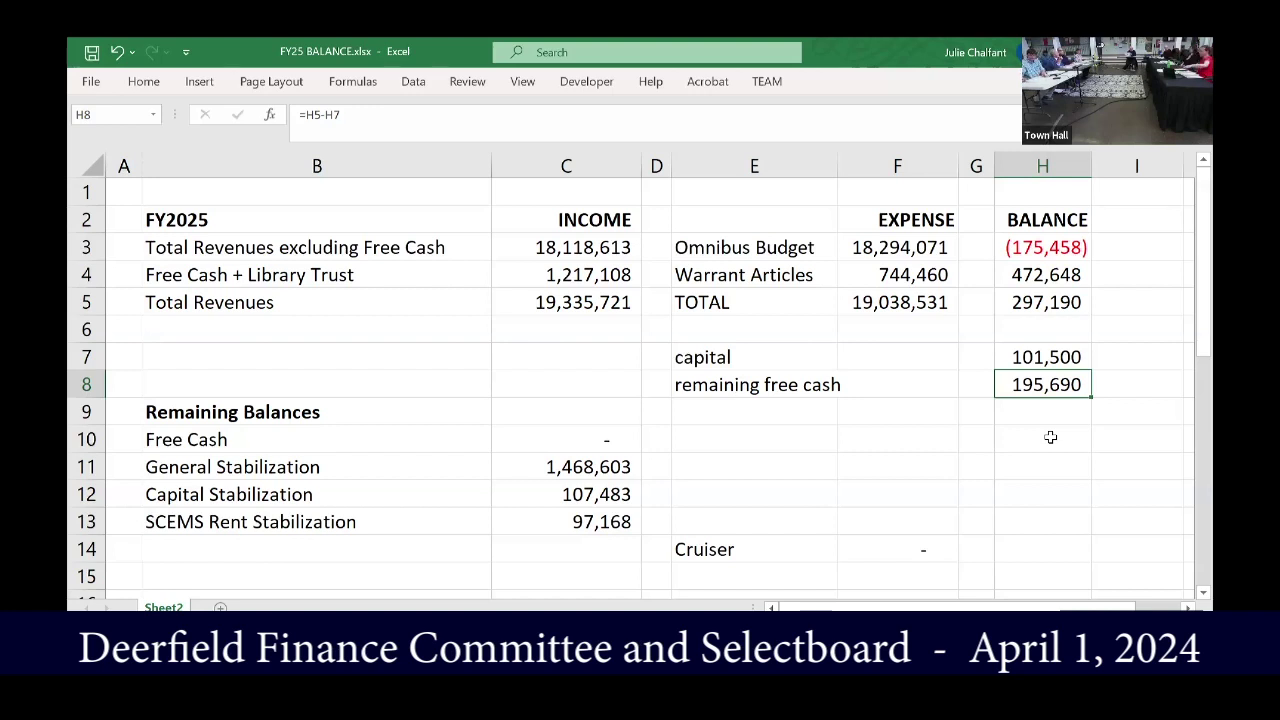
Remove the 26400 subtraction from the capital formula in H7, leaving only 127900.
click(1042, 366)
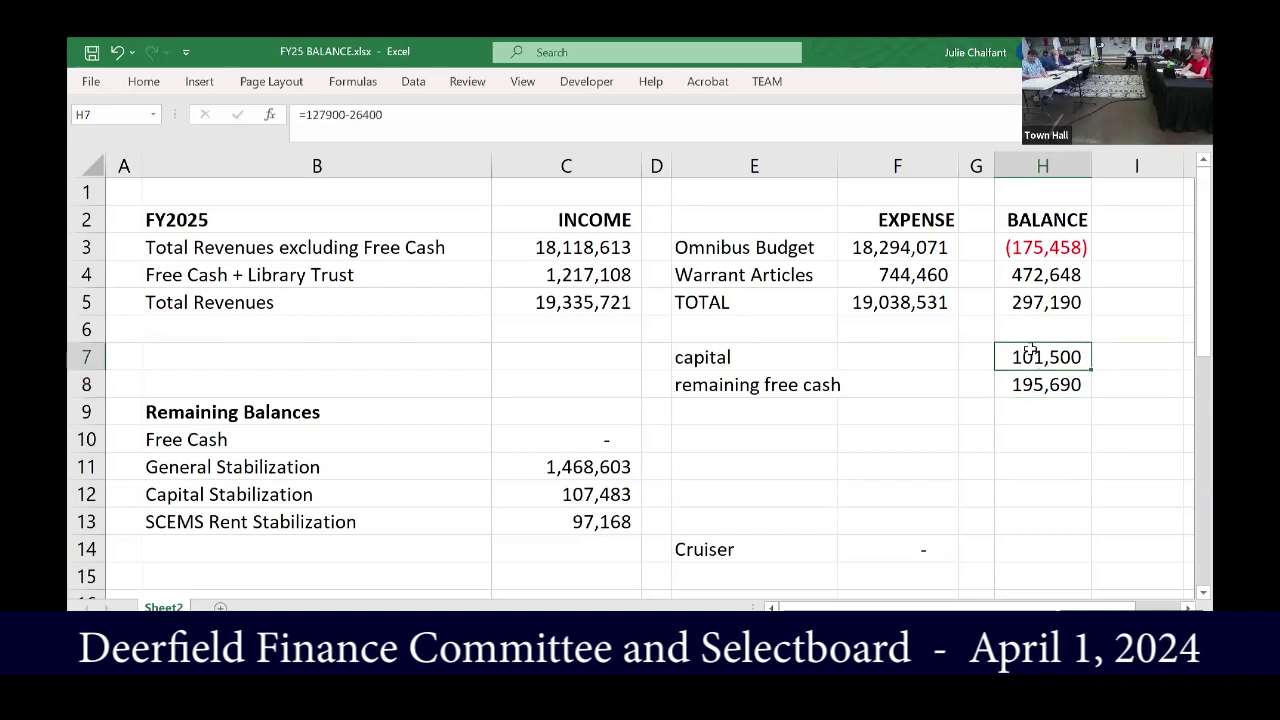
click(463, 116)
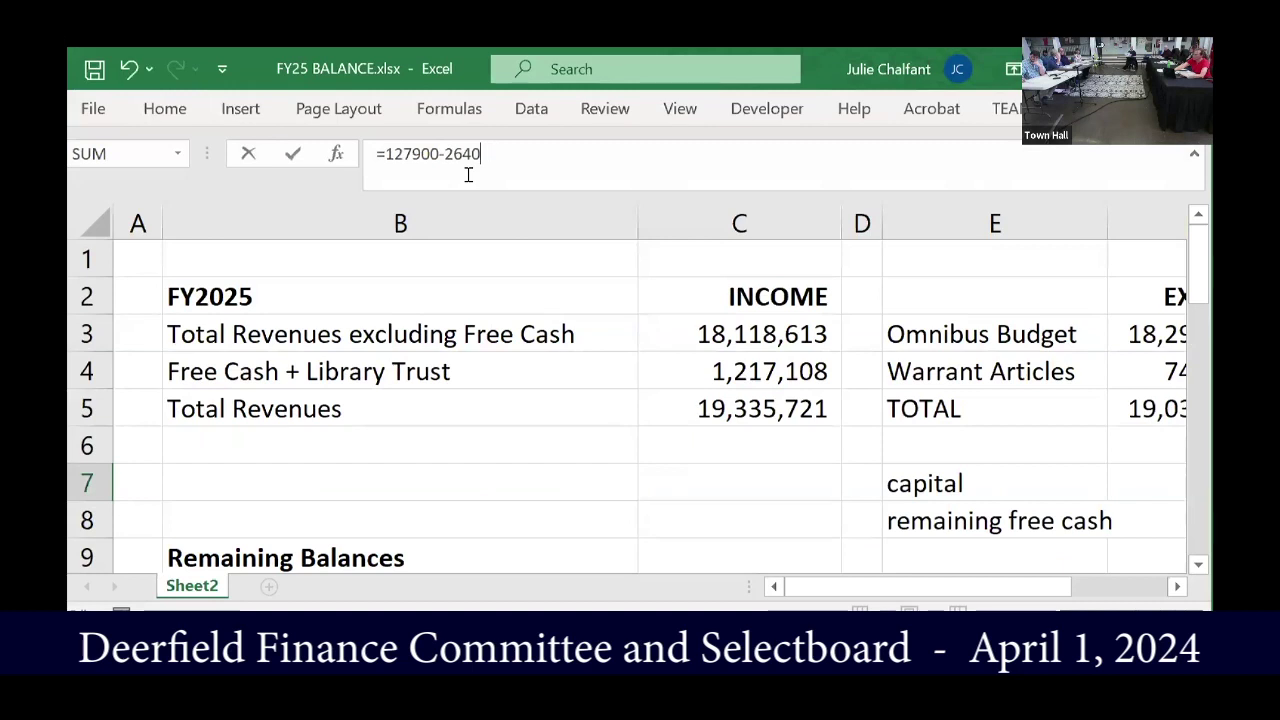
key(BackSpace)
key(BackSpace)
key(BackSpace)
key(BackSpace)
key(BackSpace)
key(BackSpace)
key(Return)
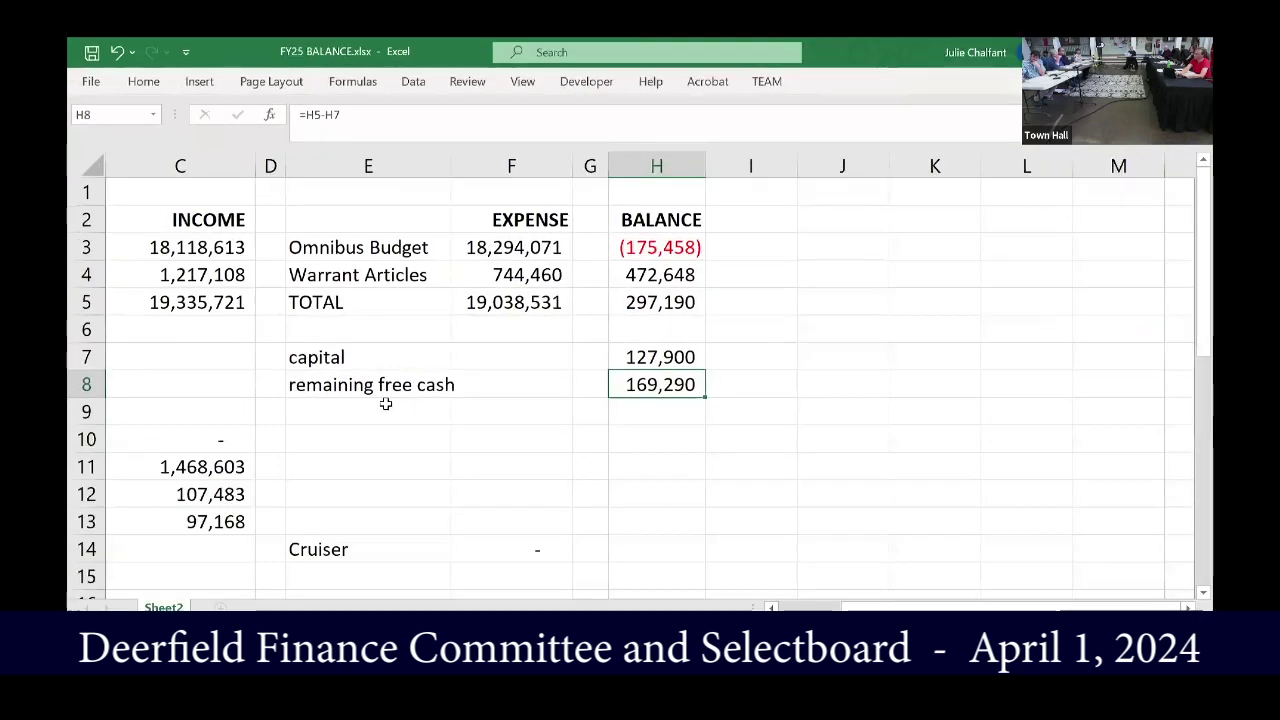
click(385, 405)
key(Left)
key(Left)
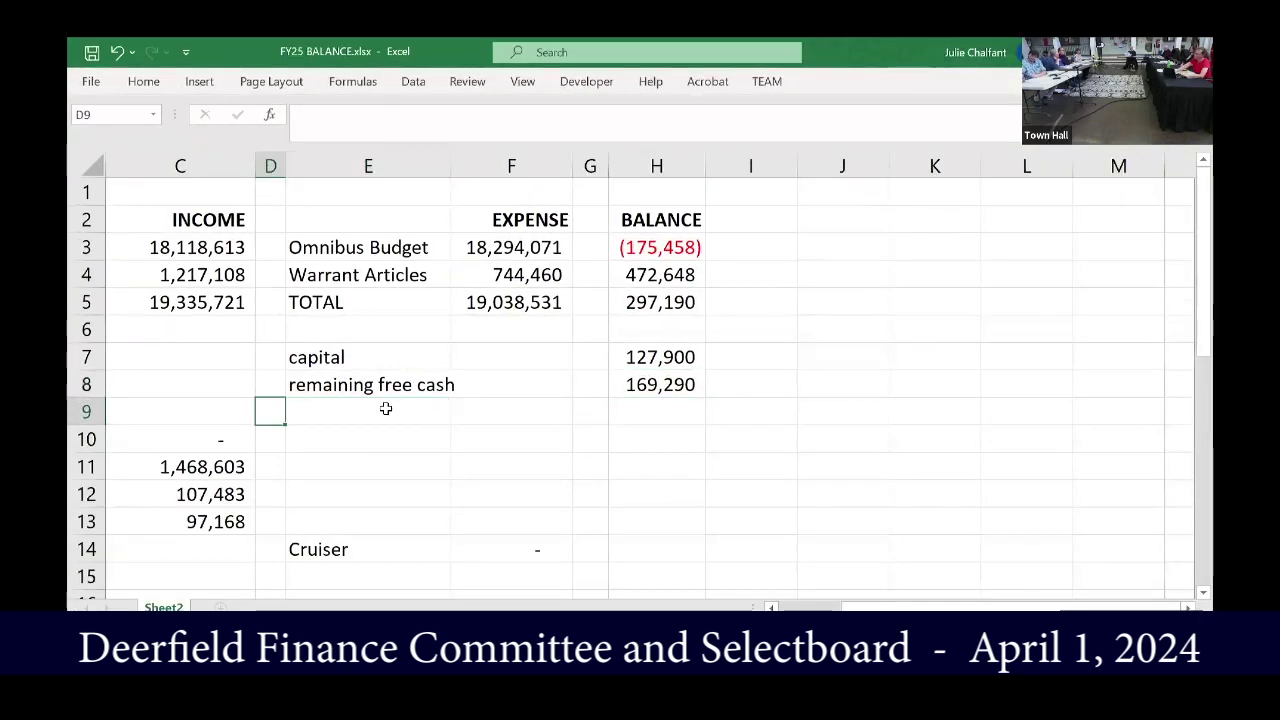
key(Left)
key(Left)
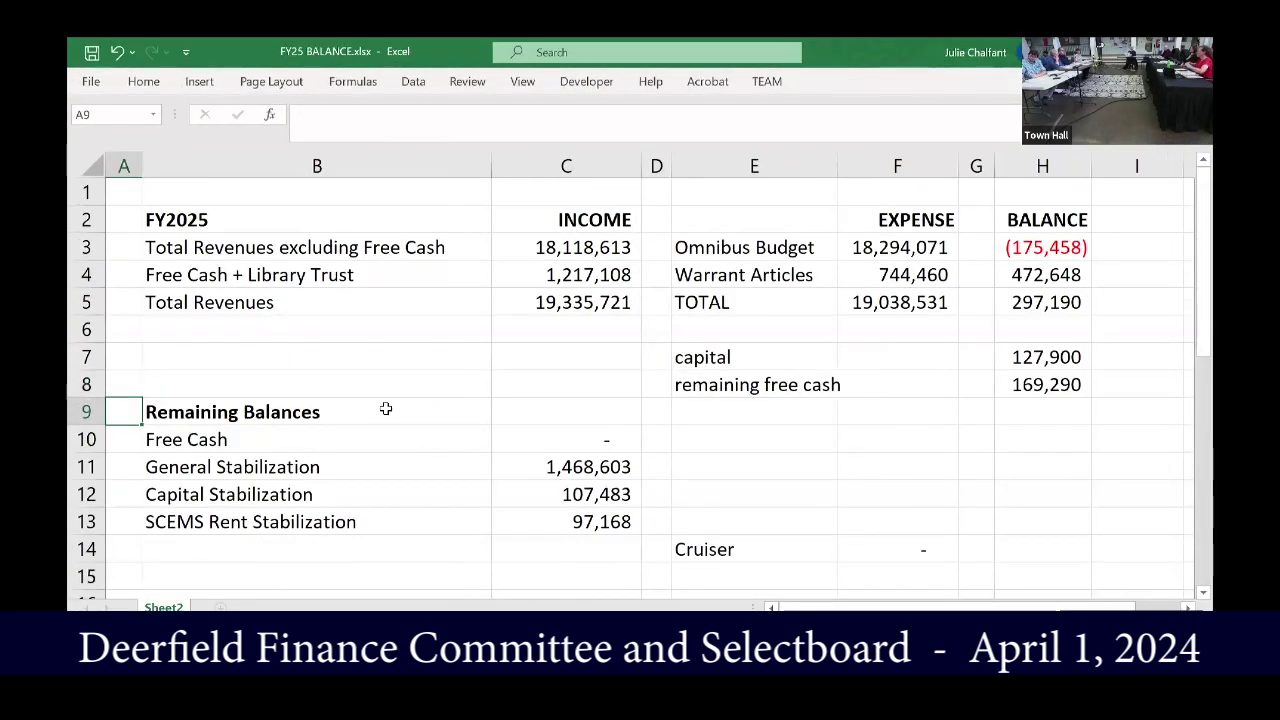